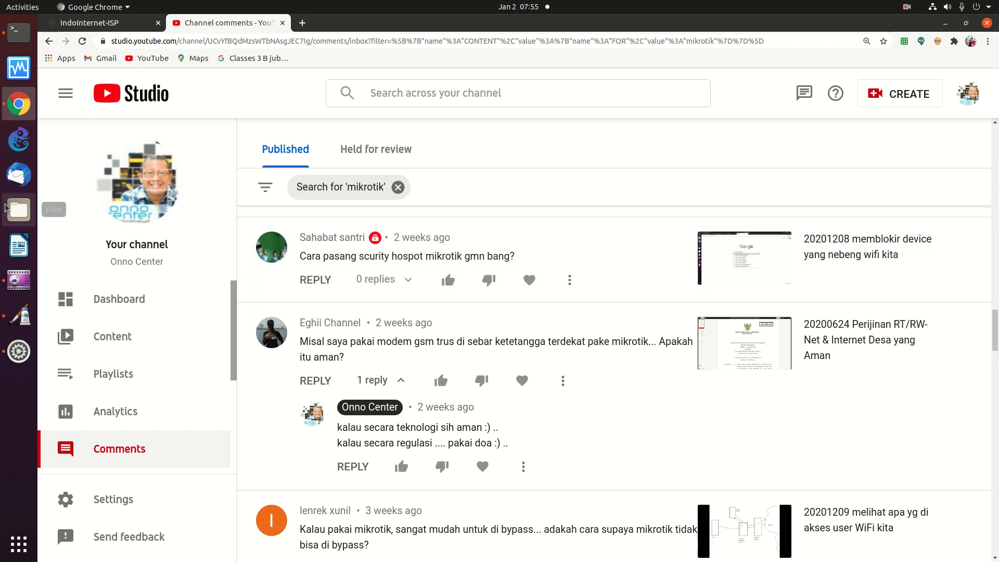
Switch from YouTube Studio in Chrome to the blank Pinta canvas
left_click(19, 316)
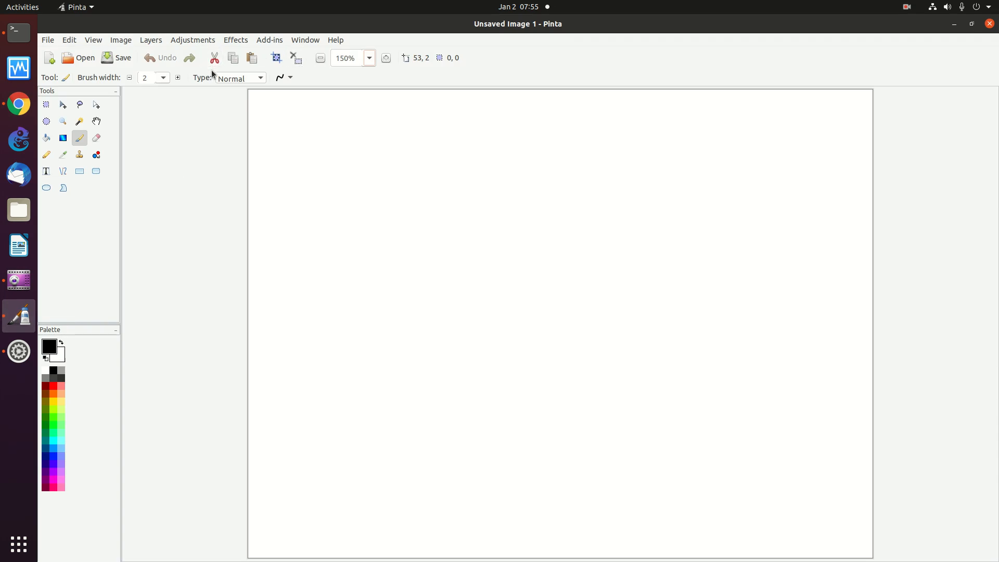
Draw a tall rectangle labelled PC and a smaller box to its right
left_click(79, 172)
left_click_drag(333, 187, 447, 357)
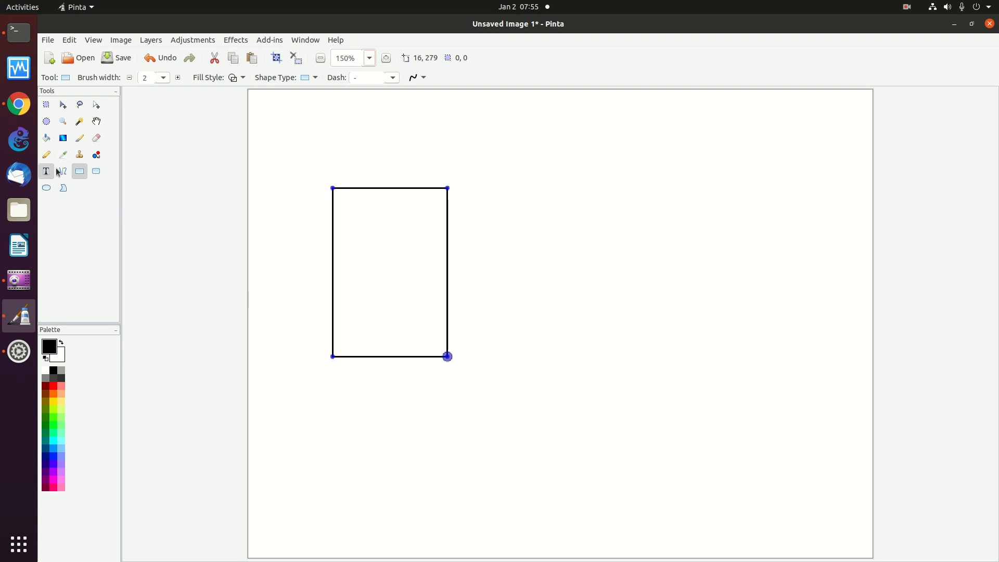
left_click(342, 205)
type("PC")
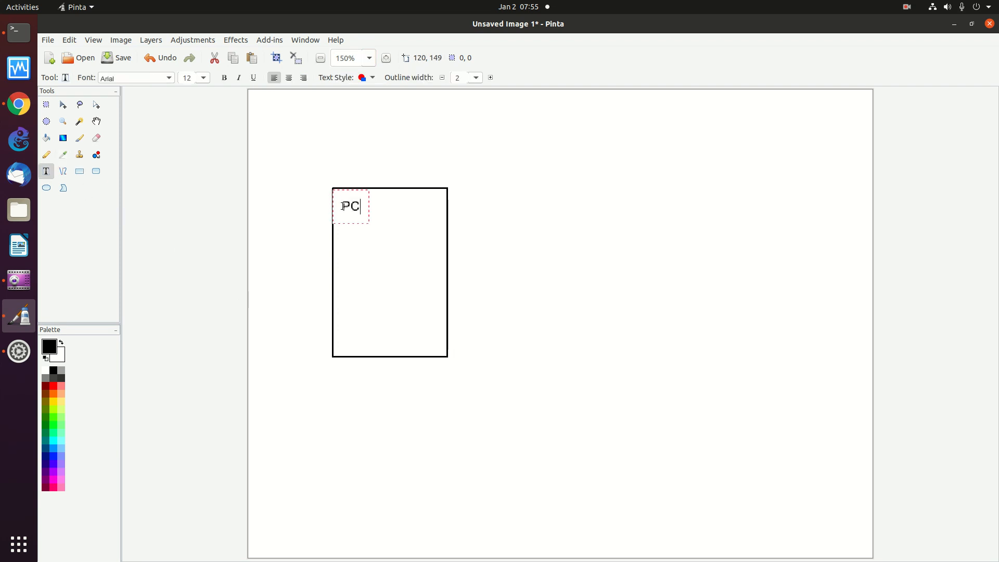
left_click(79, 171)
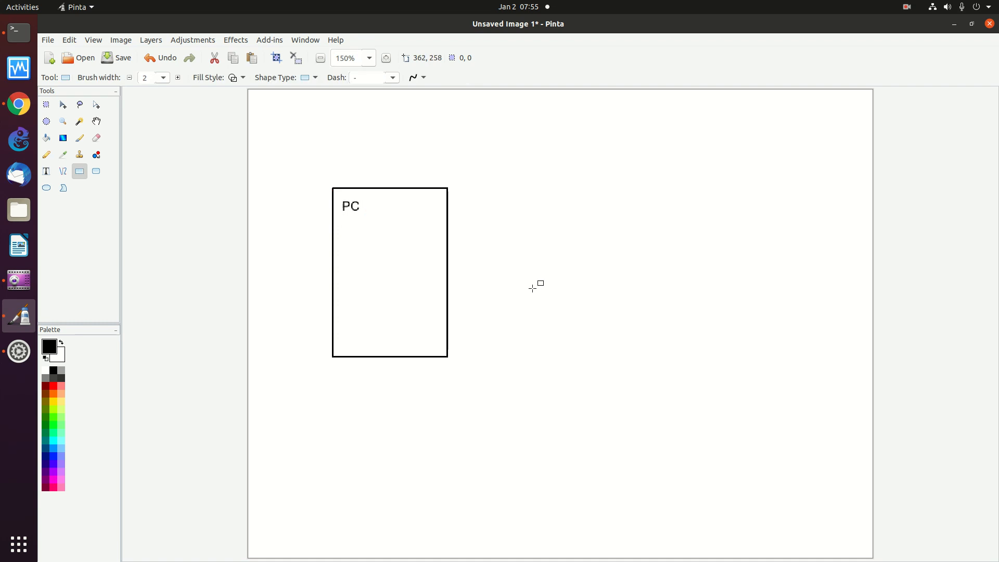
mouse_move(512, 186)
left_mouse_down()
mouse_move(517, 246)
mouse_move(574, 286)
left_mouse_up()
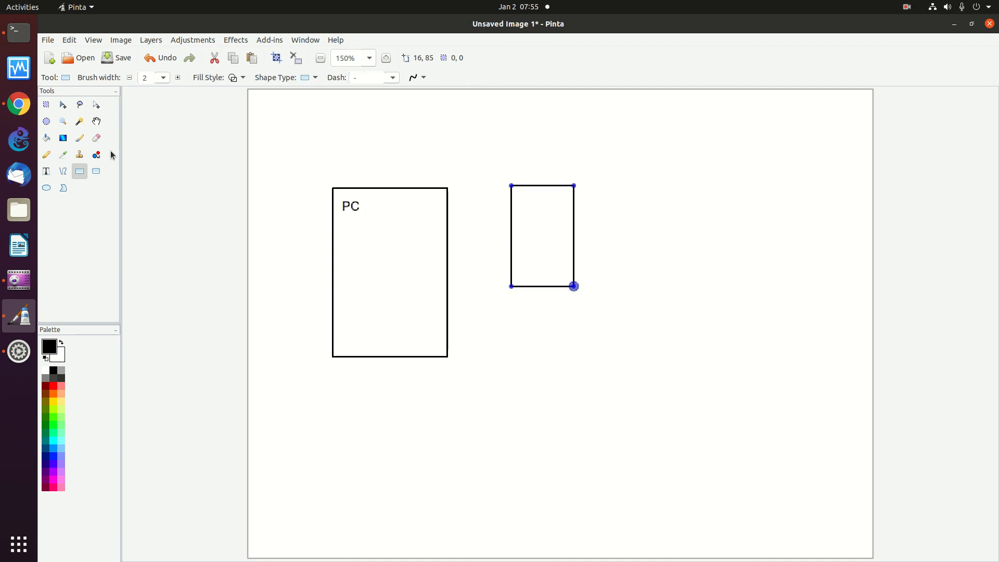
Add a wavy boundary labelled 'Internet' and a line from the small box to it
left_click(47, 156)
mouse_move(796, 105)
left_mouse_down()
mouse_move(821, 420)
mouse_move(855, 449)
left_mouse_up()
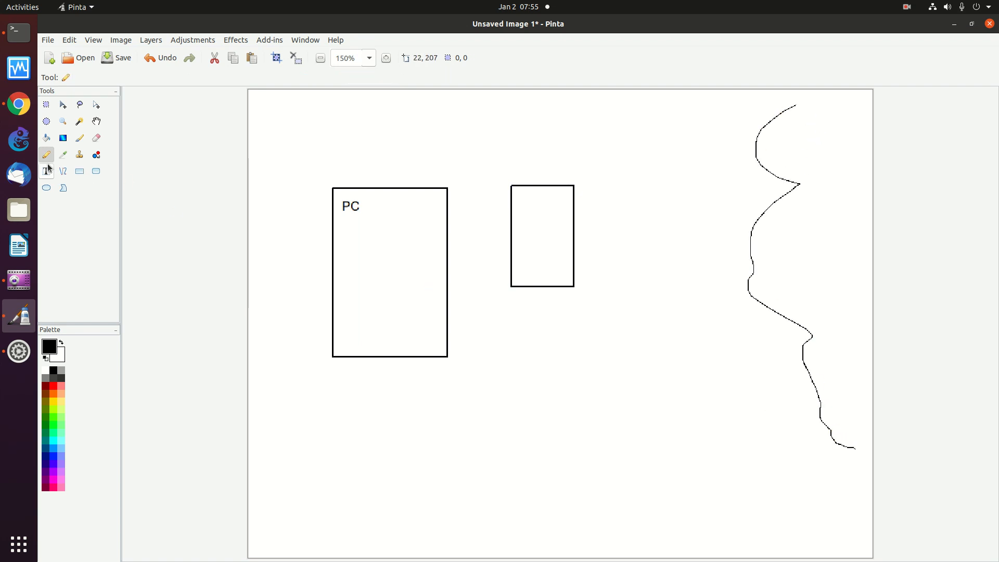
key("t")
left_click(788, 235)
type("Internet")
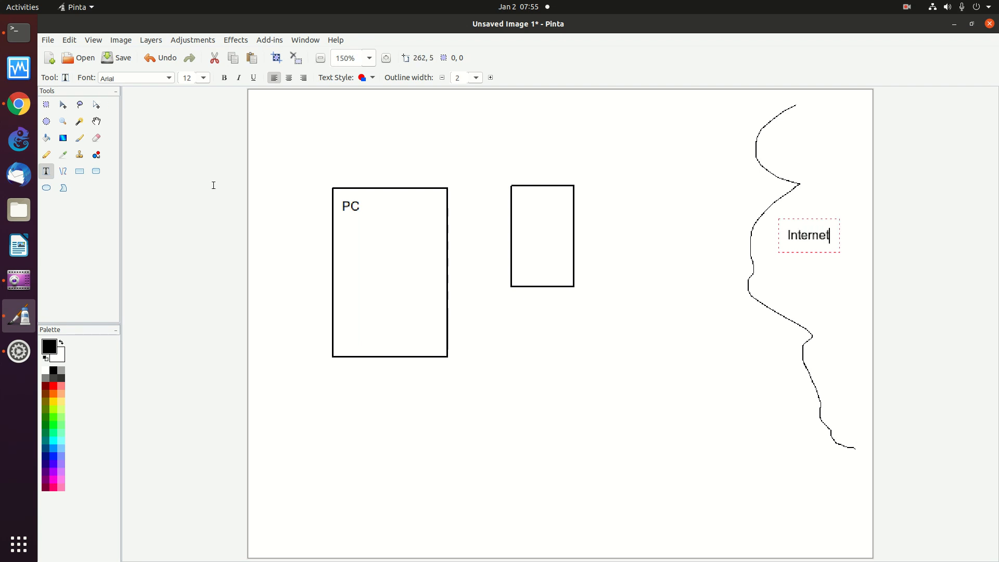
left_click(46, 155)
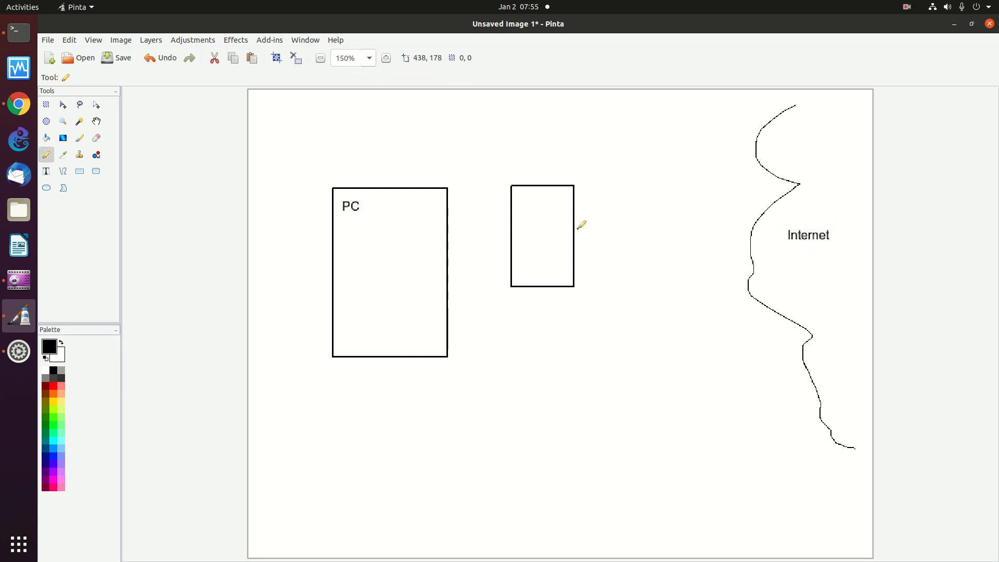
left_click_drag(575, 232, 772, 247)
Connect the PC box to the small box with a line and label it 'Mikrotik'
left_click_drag(448, 230, 512, 227)
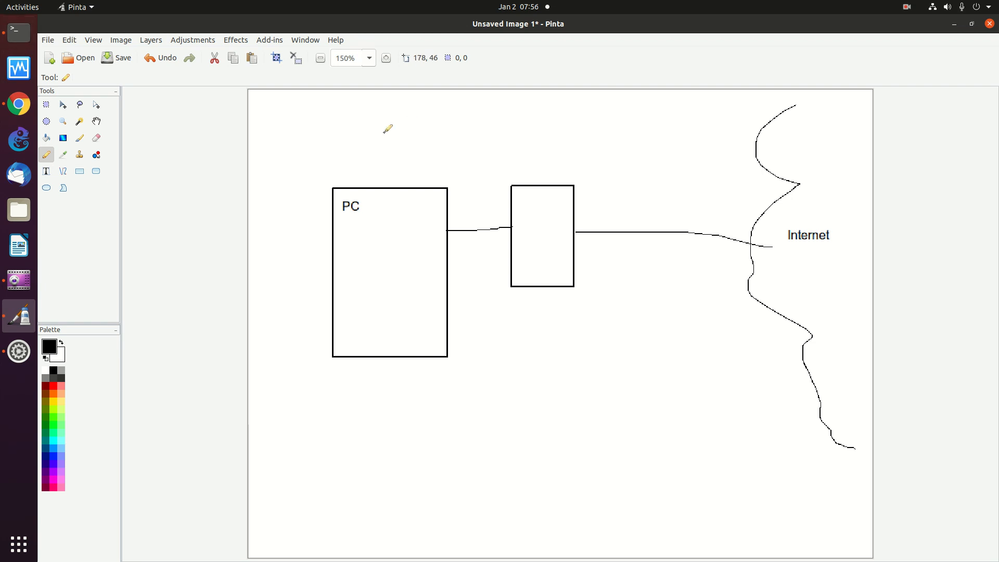
left_click(519, 199)
type("Mikrotik")
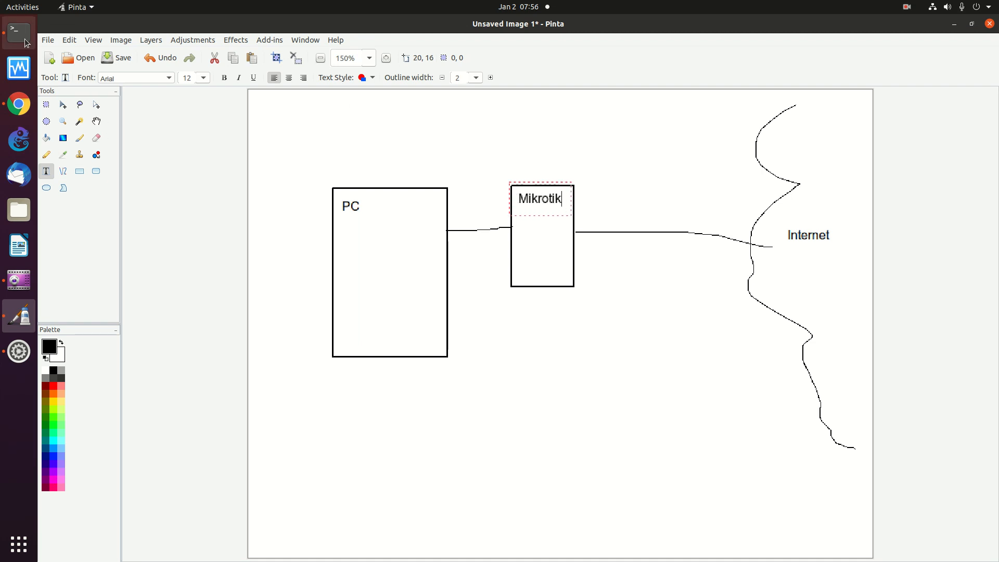
key("alt+Tab")
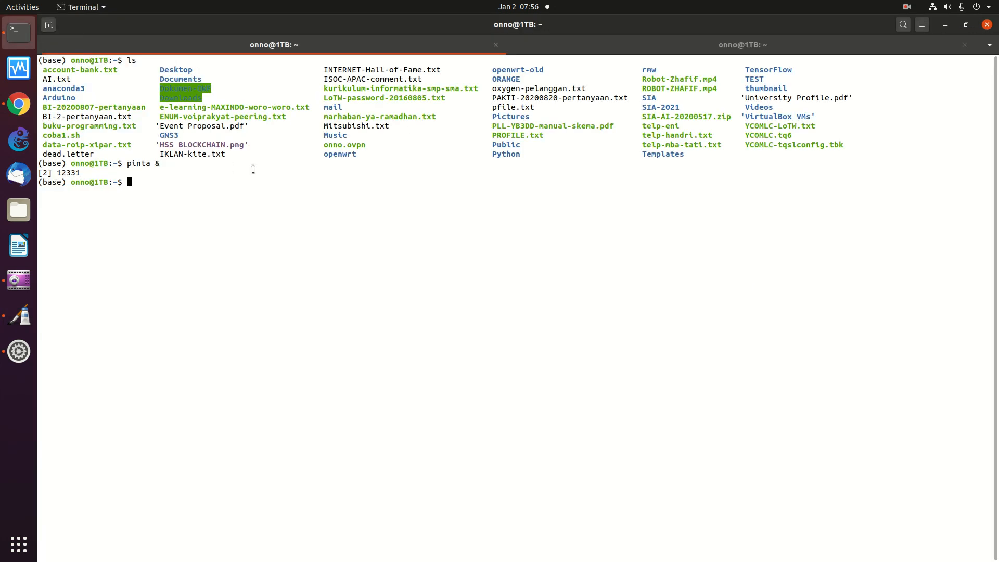
Enlarge the terminal text three times and clear the screen
left_click(925, 25)
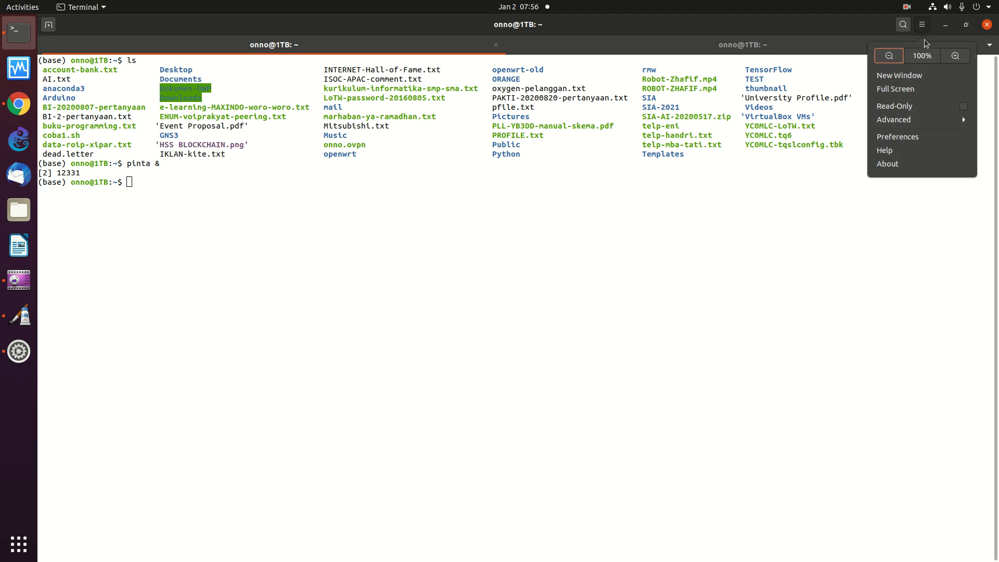
left_click(960, 58)
left_click(922, 25)
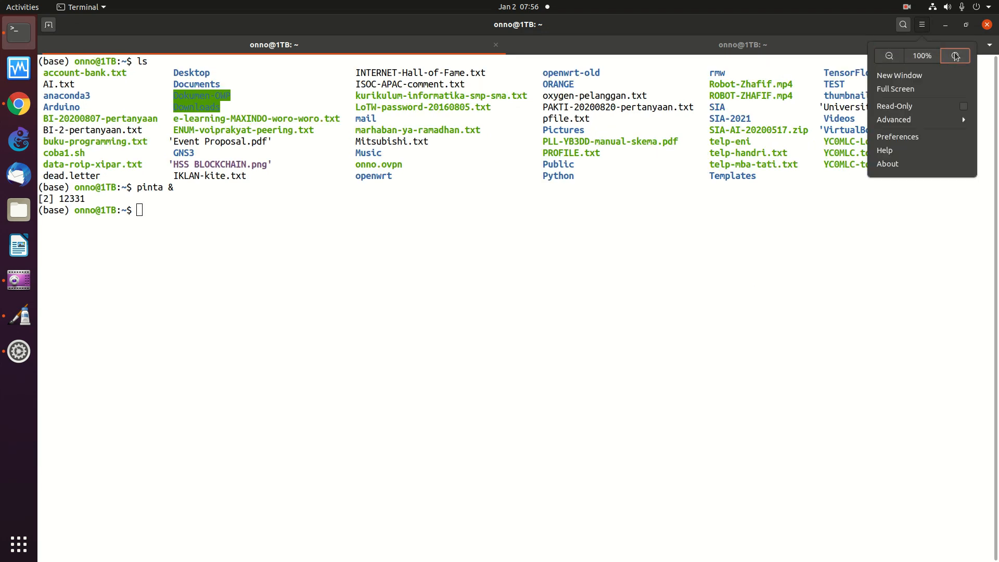
left_click(957, 56)
left_click(923, 25)
left_click(956, 56)
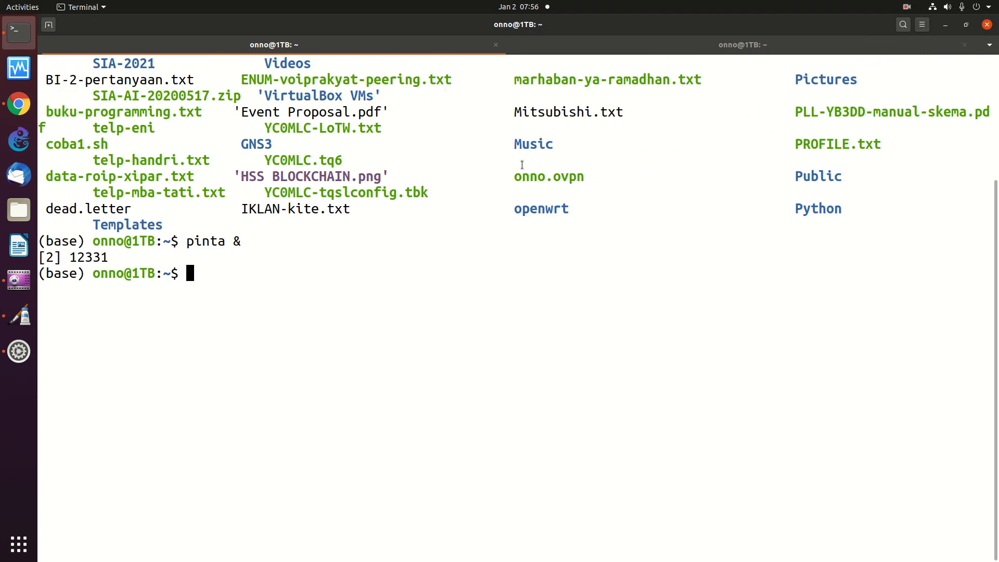
type("clear")
key("Return")
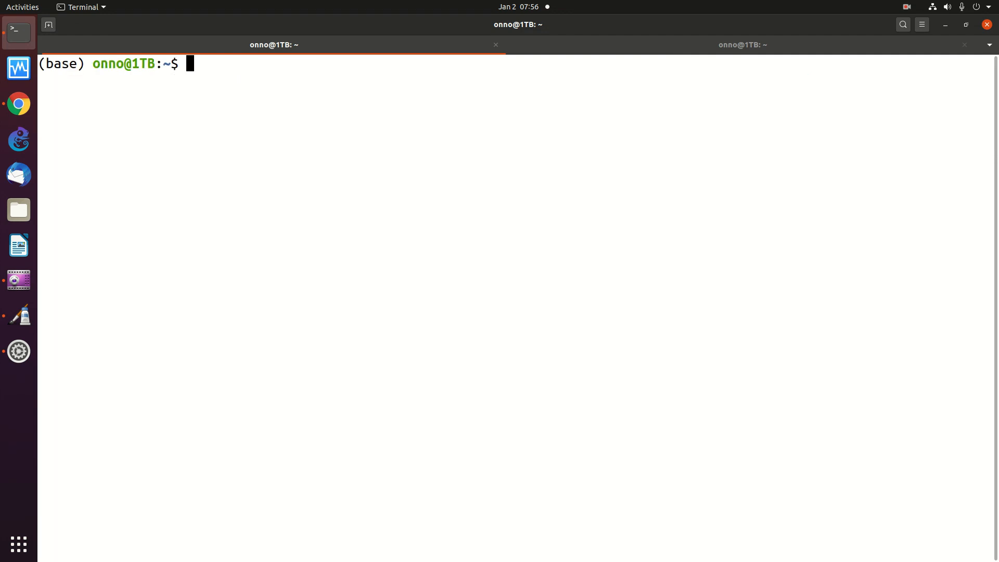
Run 'ifconfig | more' to page through the interface details
type("if coba1.sh")
key("BackSpace")
key("BackSpace")
key("BackSpace")
key("BackSpace")
key("BackSpace")
key("BackSpace")
key("BackSpace")
key("BackSpace")
key("BackSpace")
key("BackSpace")
type("config |")
key("Return")
key("ctrl+c")
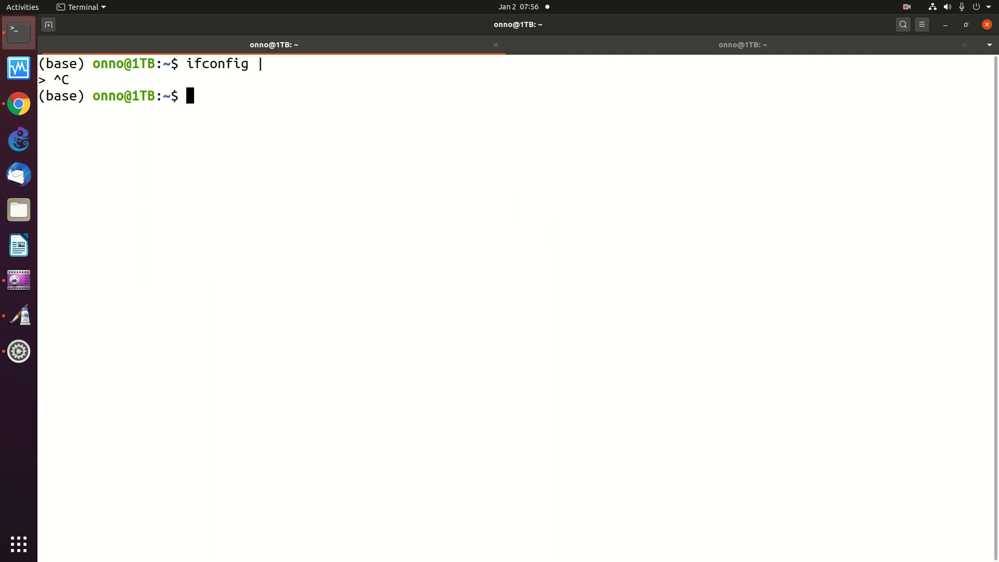
key("Up")
type("more")
key("Return")
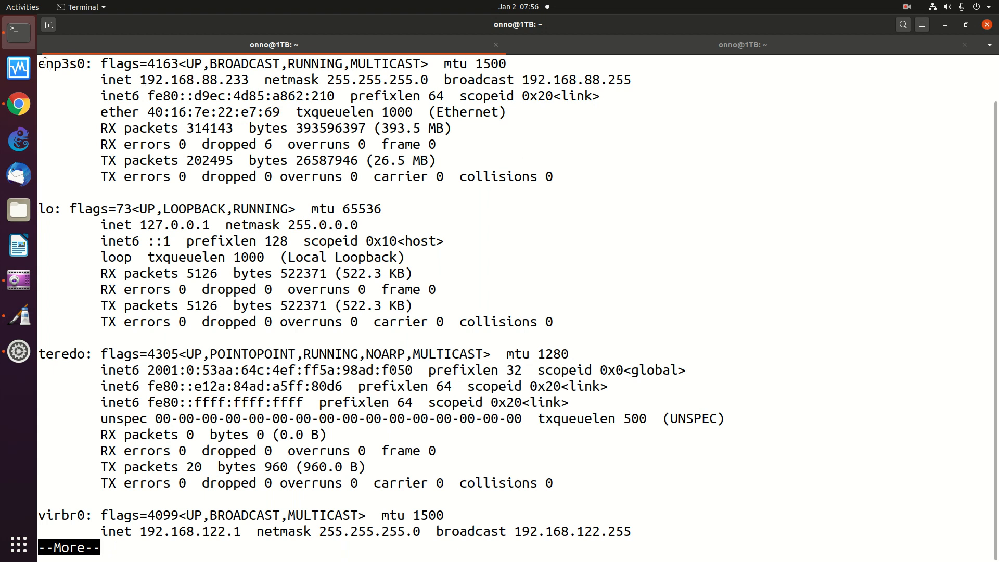
Highlight enp3s0 at 192.168.88.233, page on, and highlight the wireless interface's 192.168.88.216 address
left_click_drag(46, 64, 86, 63)
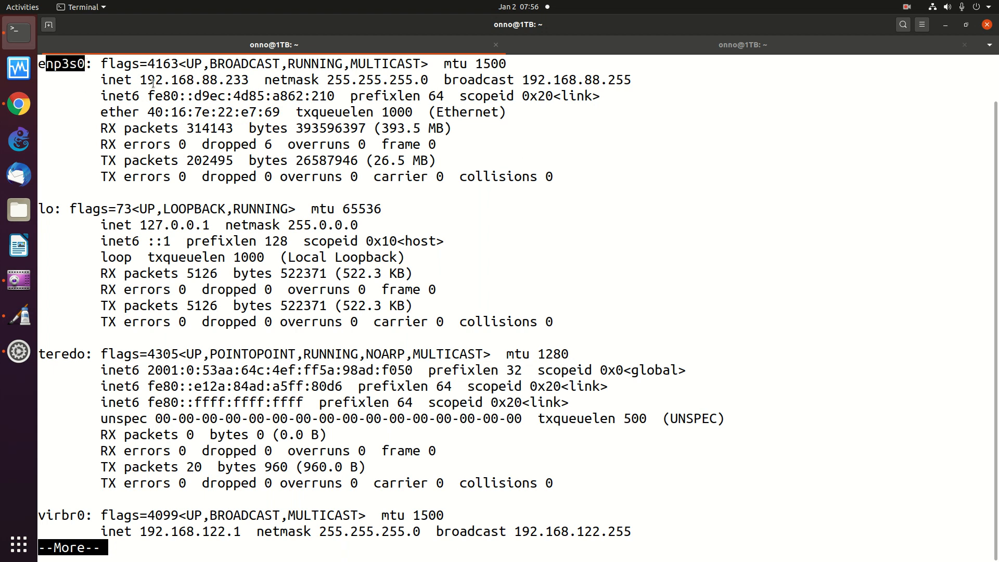
left_click_drag(140, 79, 249, 81)
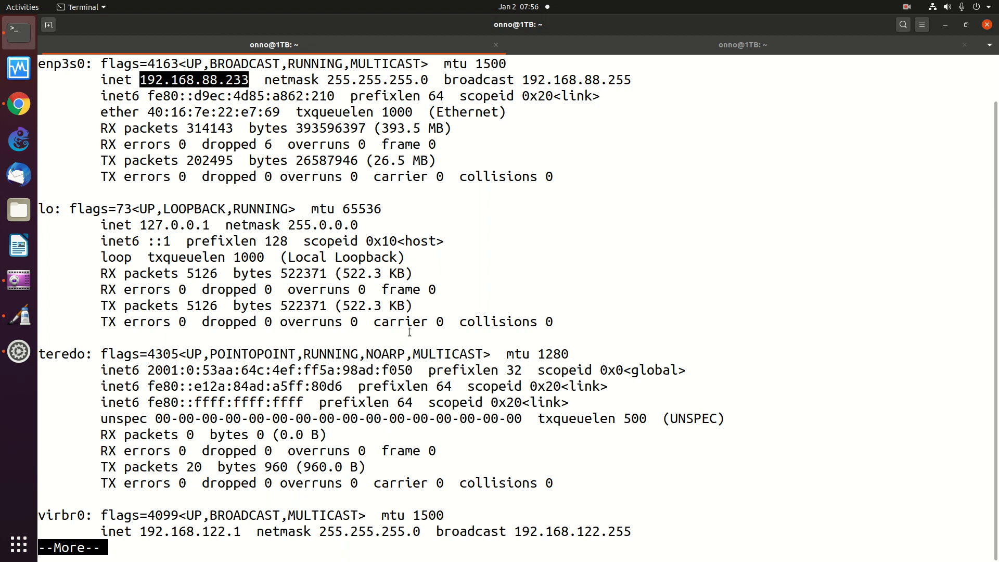
key("space")
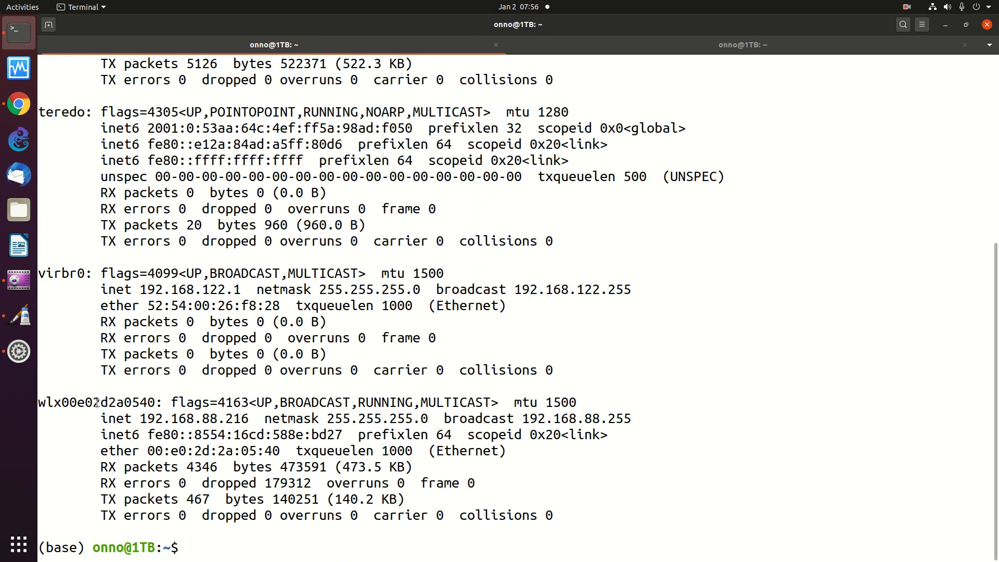
left_click_drag(46, 402, 236, 418)
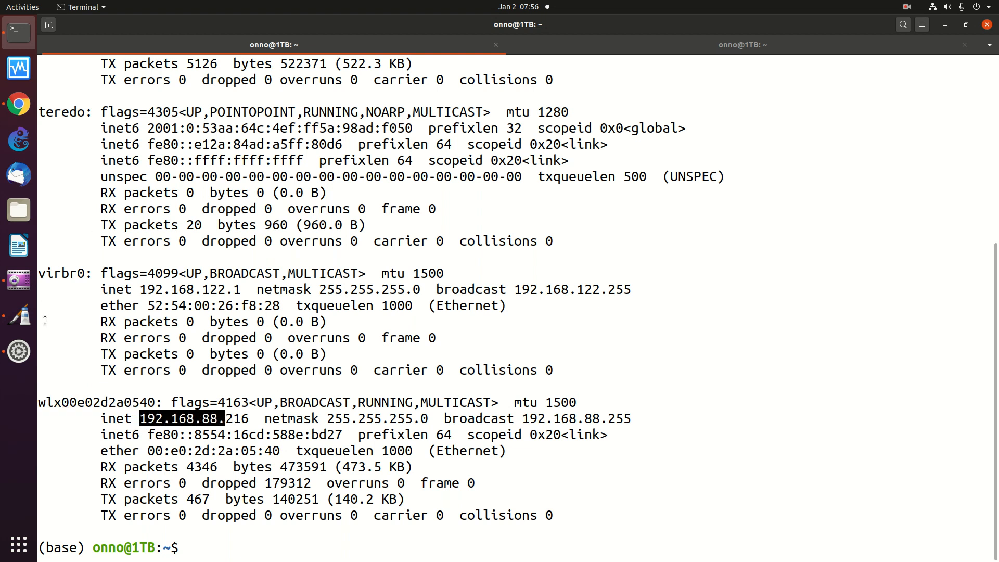
left_click(20, 316)
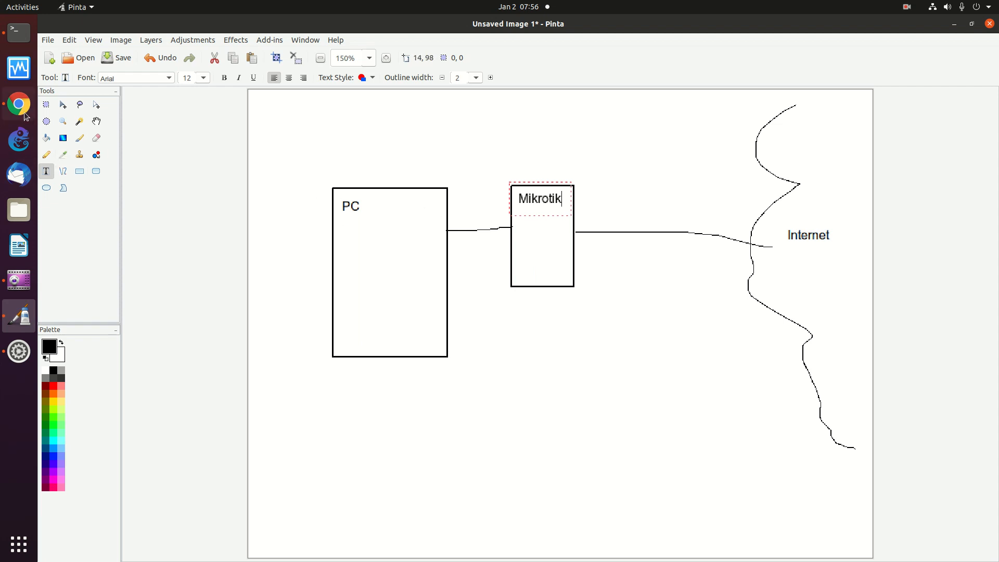
Recheck the ifconfig output, then label the PC–Mikrotik link 233 in Pinta
left_click(27, 37)
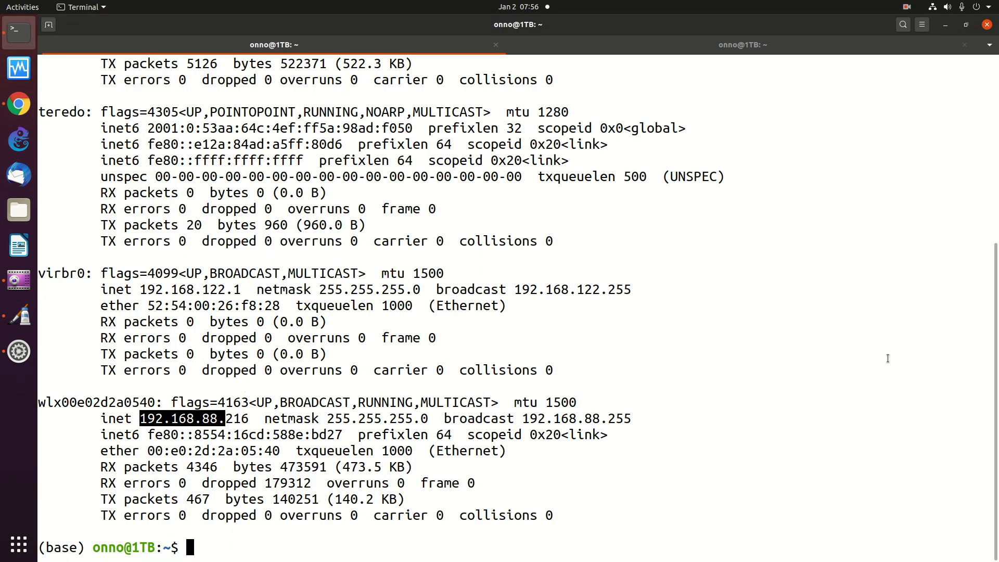
left_click_drag(996, 324, 998, 137)
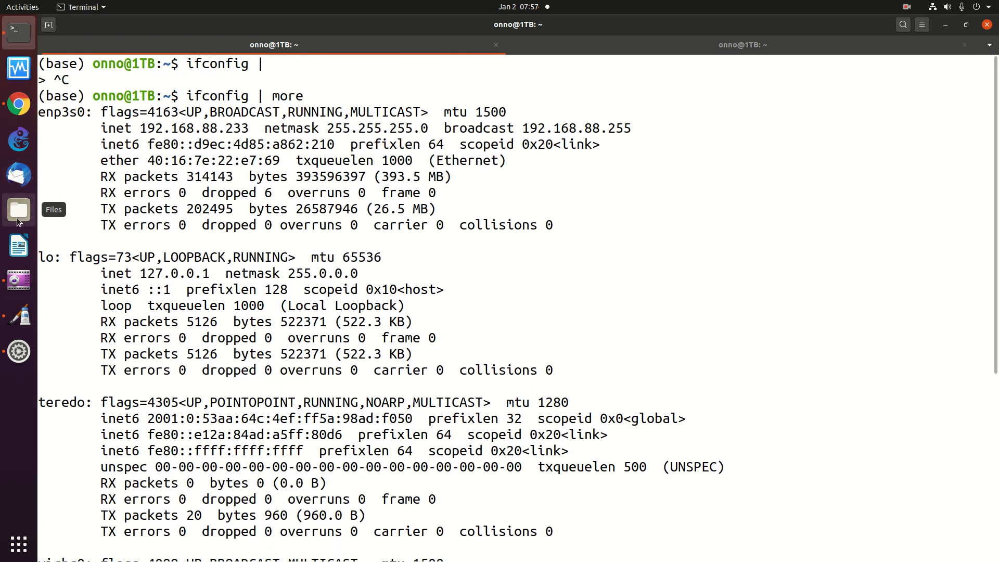
left_click(19, 315)
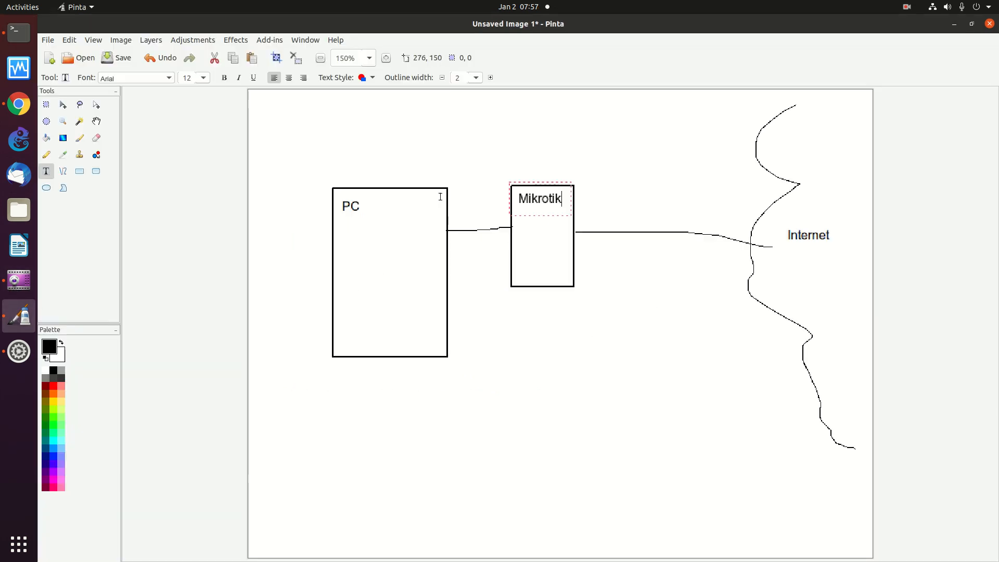
left_click(469, 245)
type("233")
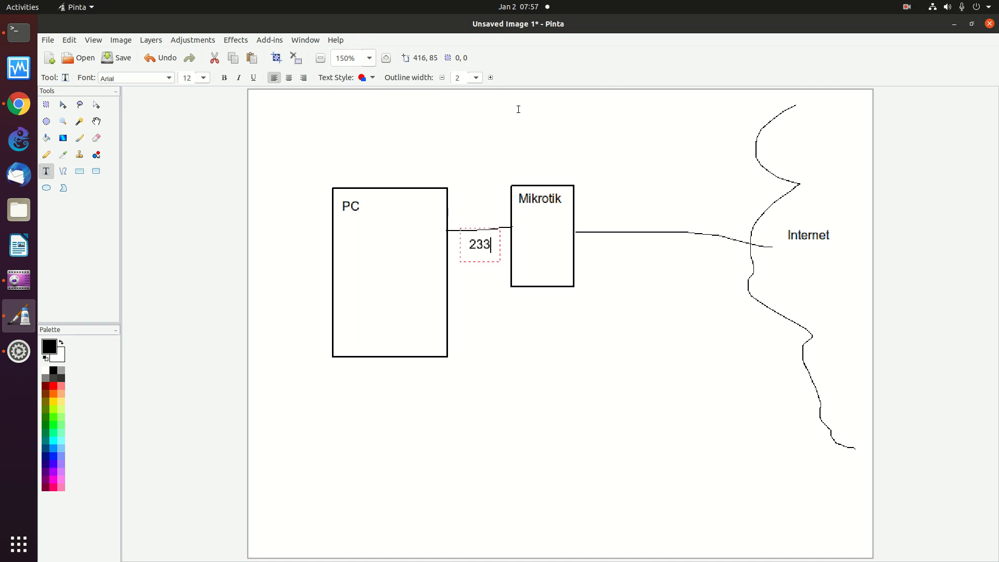
Draw a second arched link from PC to Mikrotik and label it 216
left_click(46, 154)
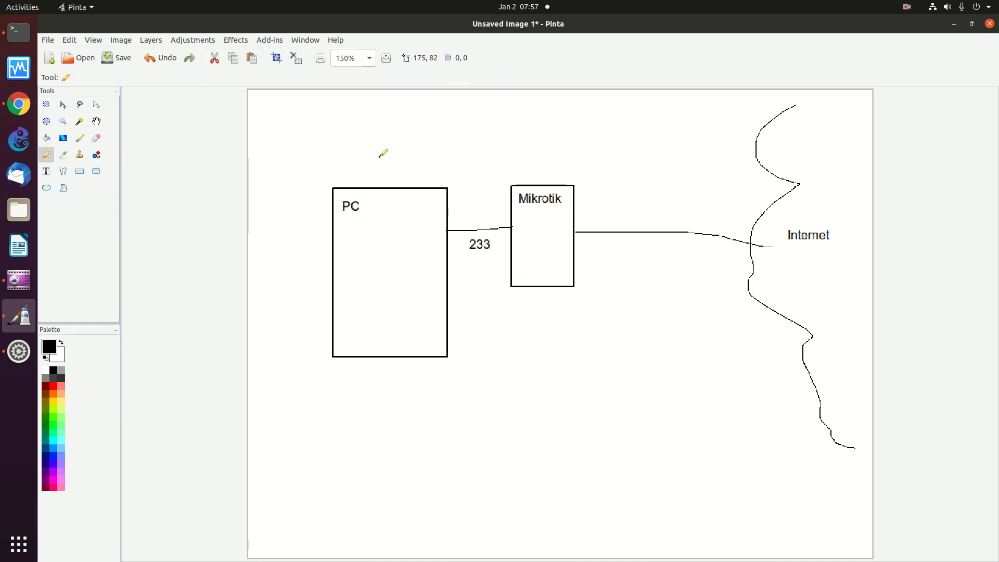
mouse_move(382, 180)
left_mouse_down()
mouse_move(513, 111)
mouse_move(533, 180)
left_mouse_up()
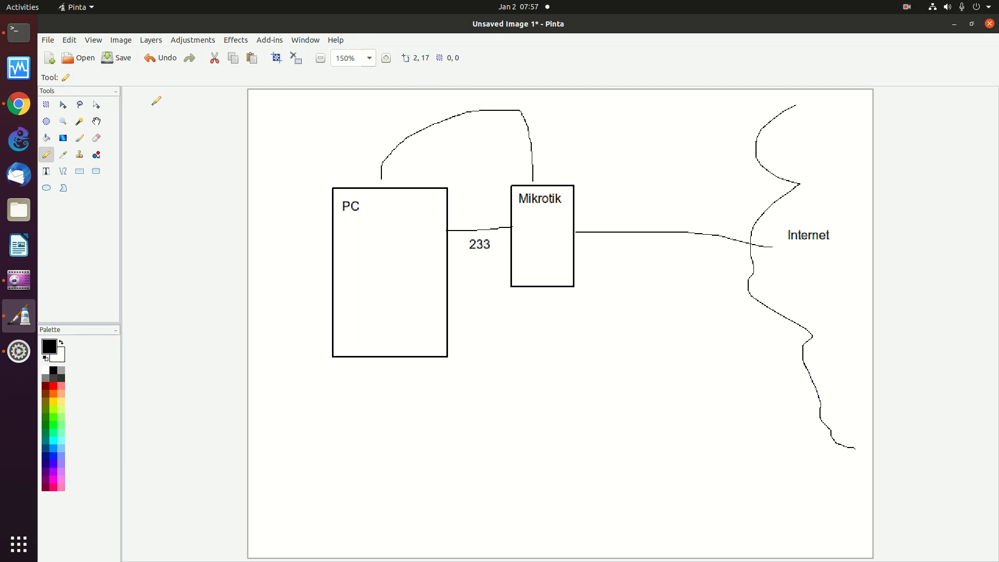
left_click(46, 171)
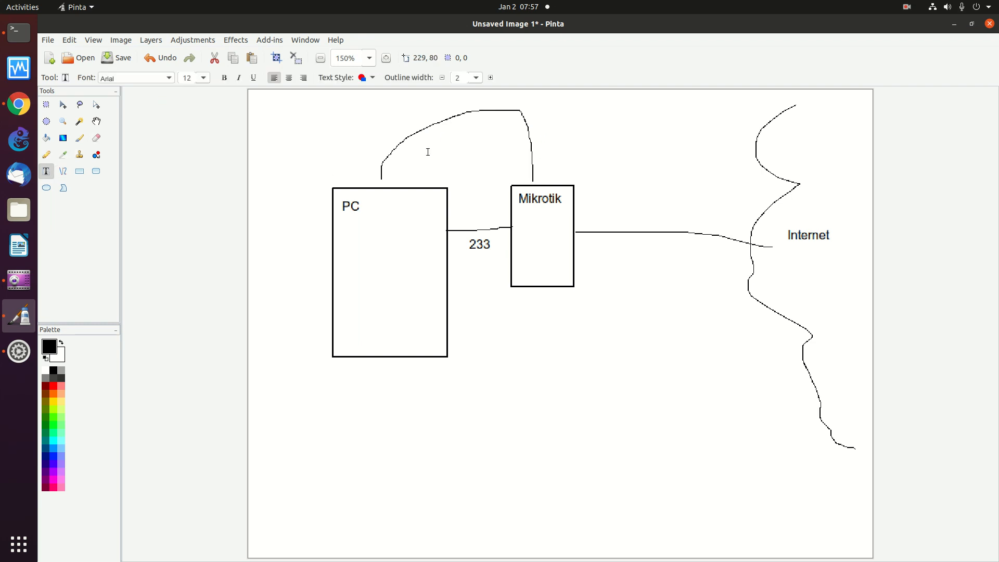
left_click(442, 130)
type("216")
Mark the Mikrotik end of both links with '1'
left_click(536, 166)
type("1")
left_click(503, 218)
type("1")
Check Visible Networks in Wi-Fi Settings, where 'o' is connected without a lock, then close it
left_click(18, 106)
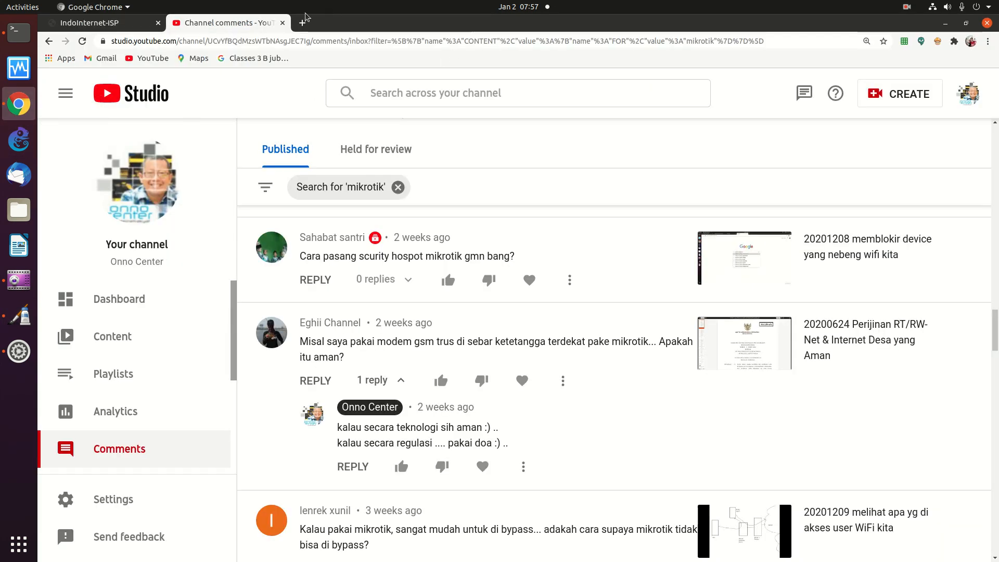
left_click(952, 7)
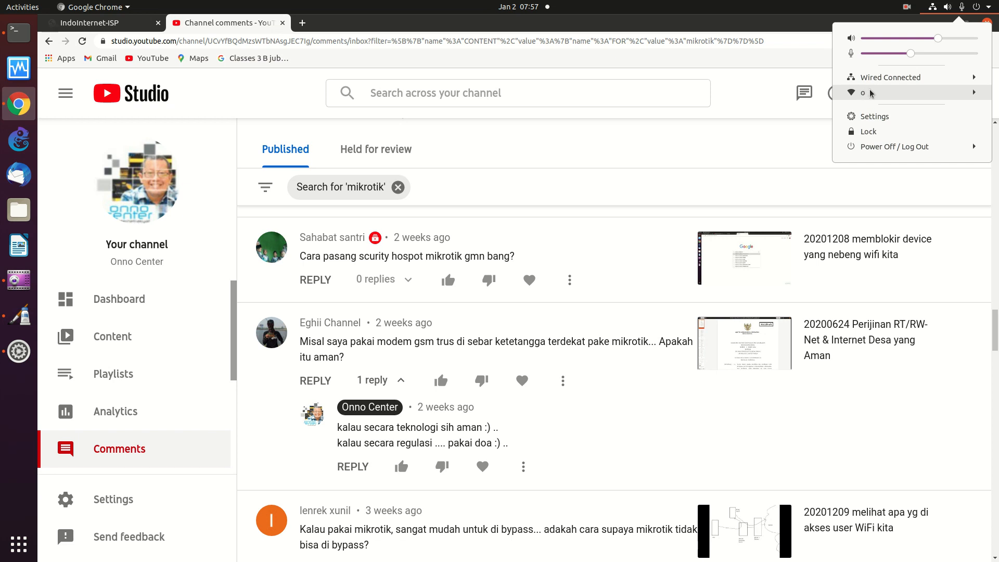
left_click(942, 95)
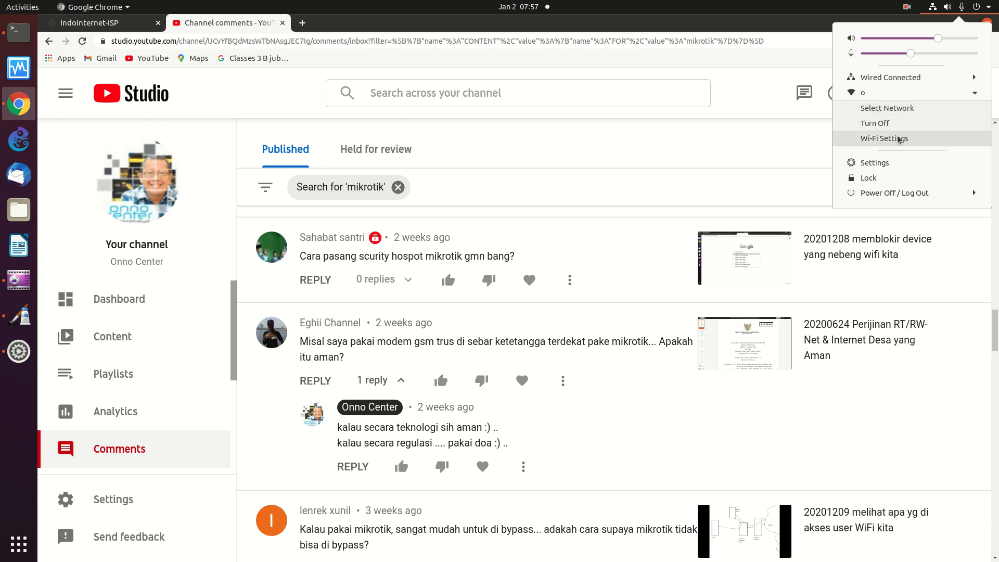
left_click(884, 138)
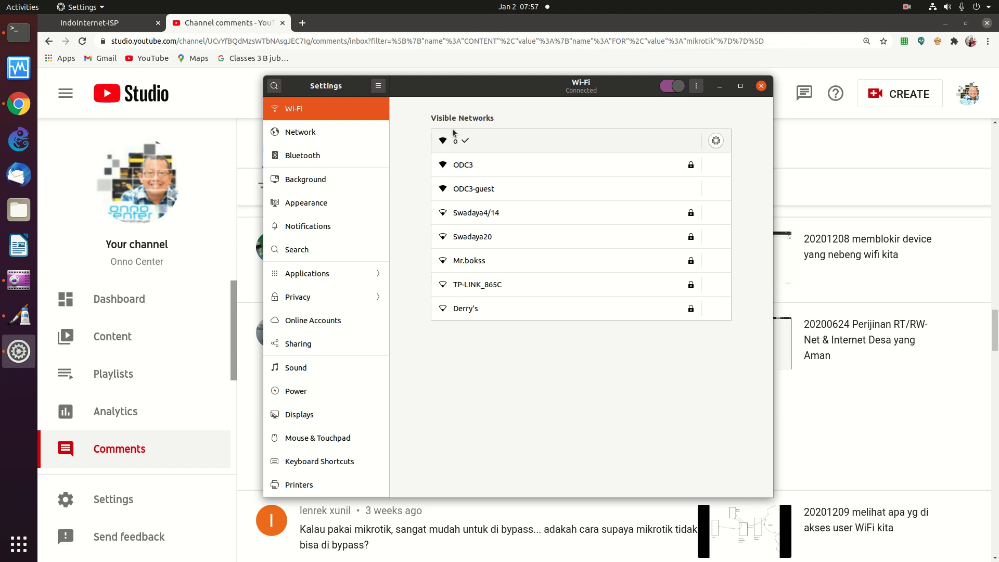
left_click(761, 86)
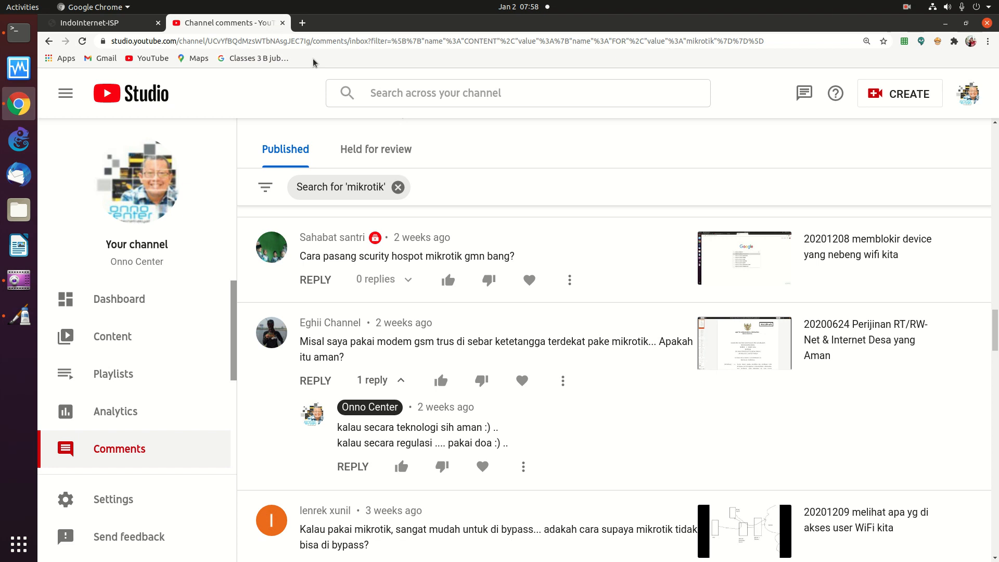
Load 192.168.88.1 in a new Chrome tab and zoom the RouterOS v5.6 page in twice
left_click(302, 23)
left_click(336, 41)
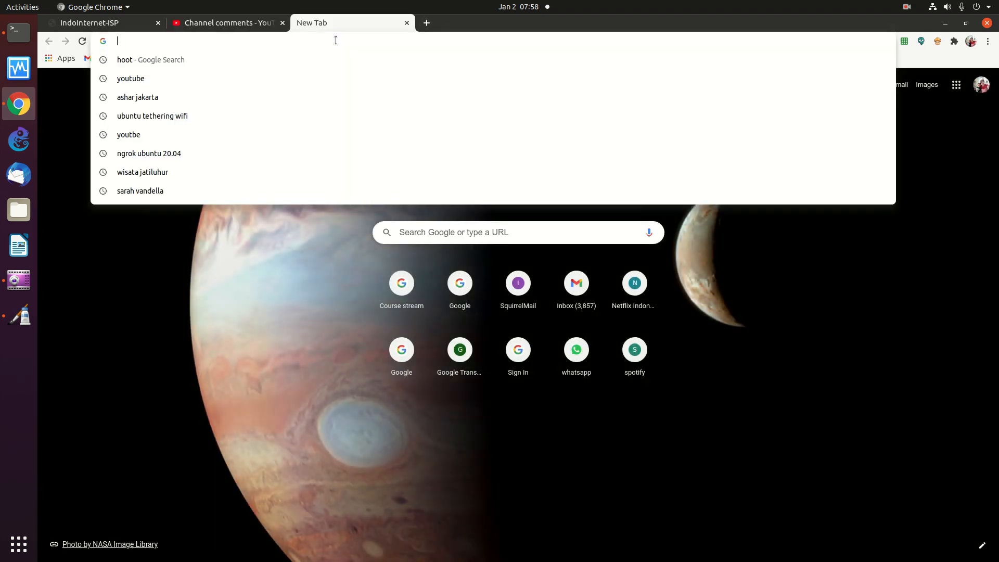
type("192.168.0.9:9090/gui")
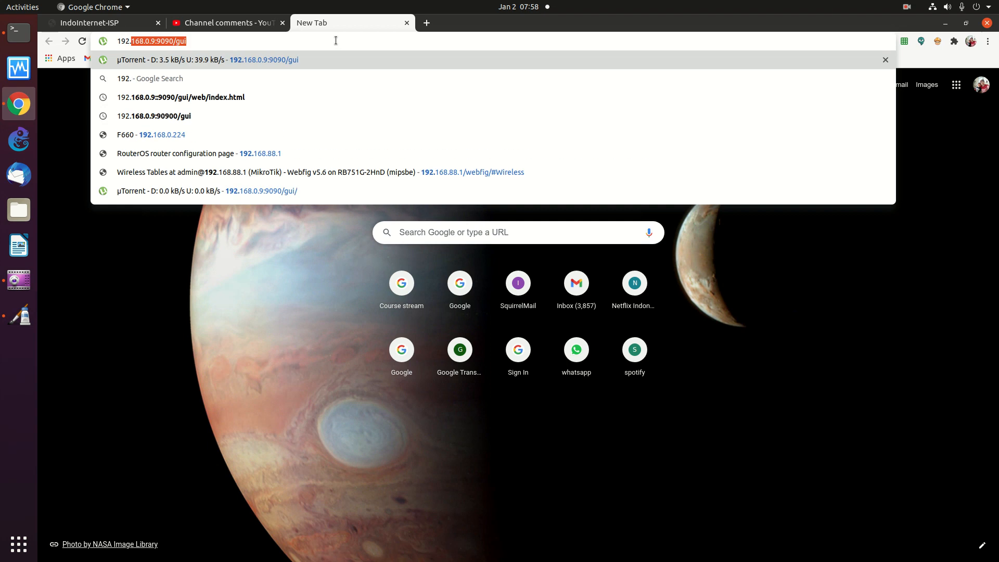
key("Right")
key("BackSpace")
key("BackSpace")
key("BackSpace")
key("BackSpace")
key("BackSpace")
key("BackSpace")
key("BackSpace")
key("BackSpace")
key("BackSpace")
key("BackSpace")
key("BackSpace")
key("BackSpace")
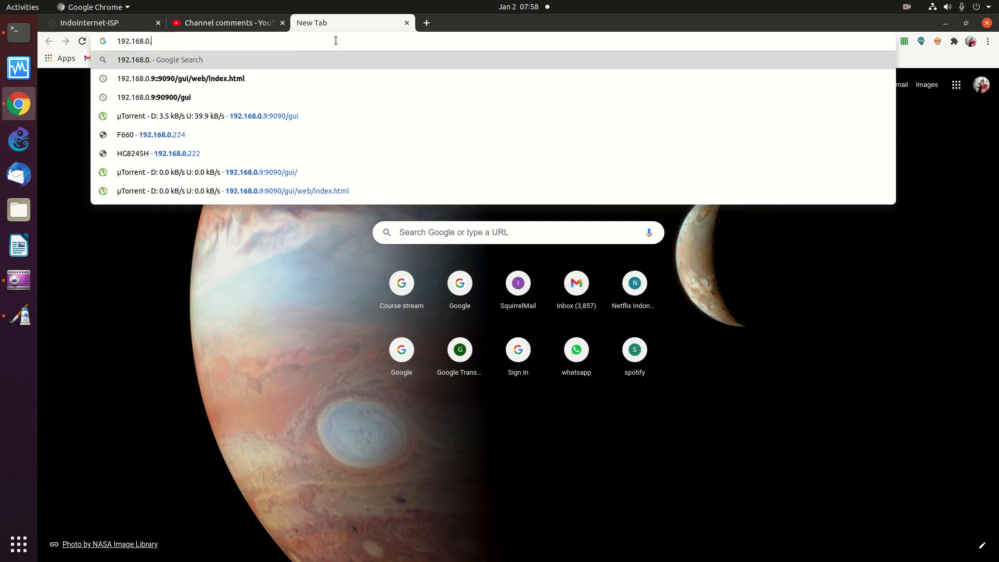
type("99.")
type("1")
key("Delete")
key("BackSpace")
key("BackSpace")
key("BackSpace")
key("BackSpace")
type("88.1")
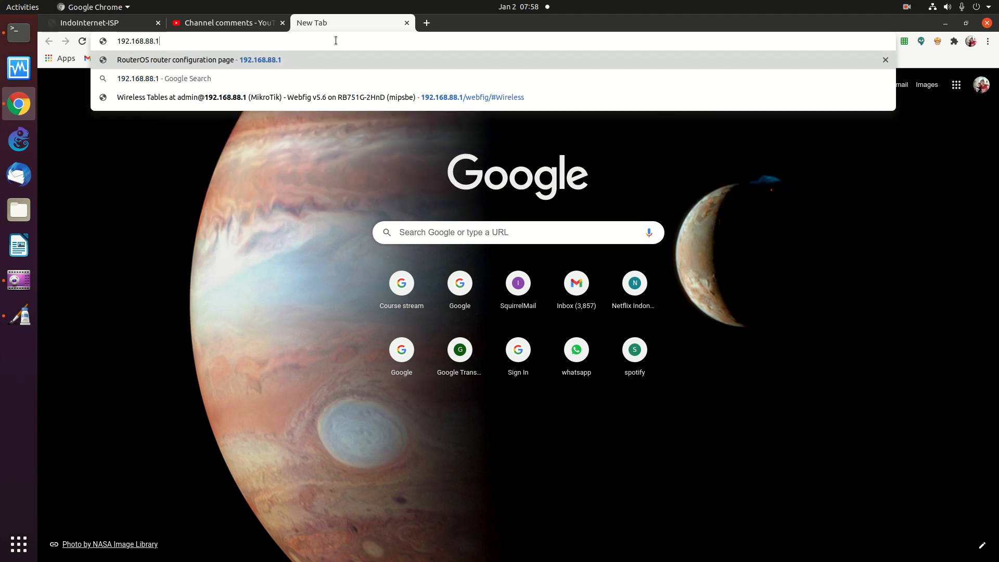
key("Return")
key("ctrl+plus")
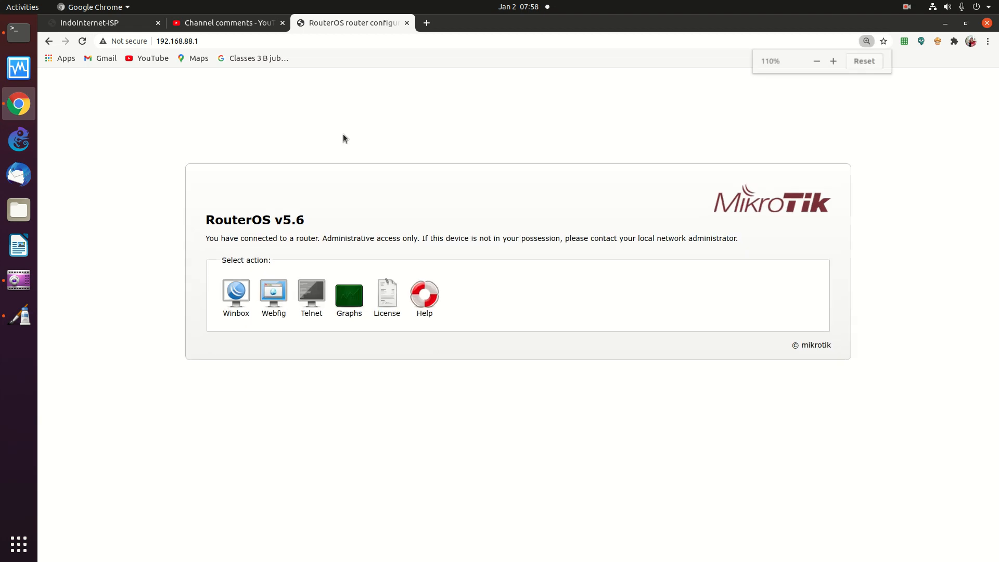
key("ctrl+plus")
key("ctrl+plus")
key("ctrl+plus")
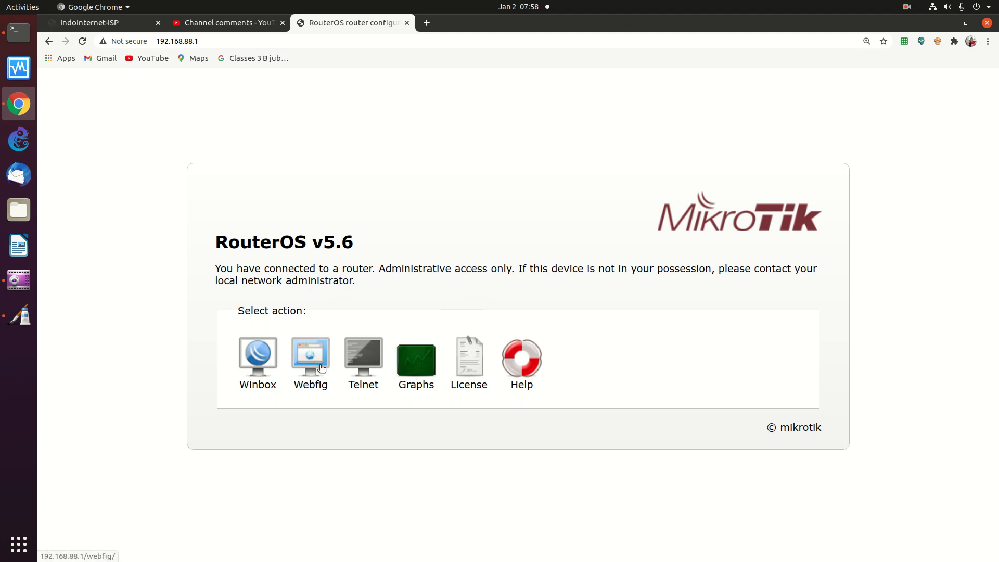
left_click(416, 361)
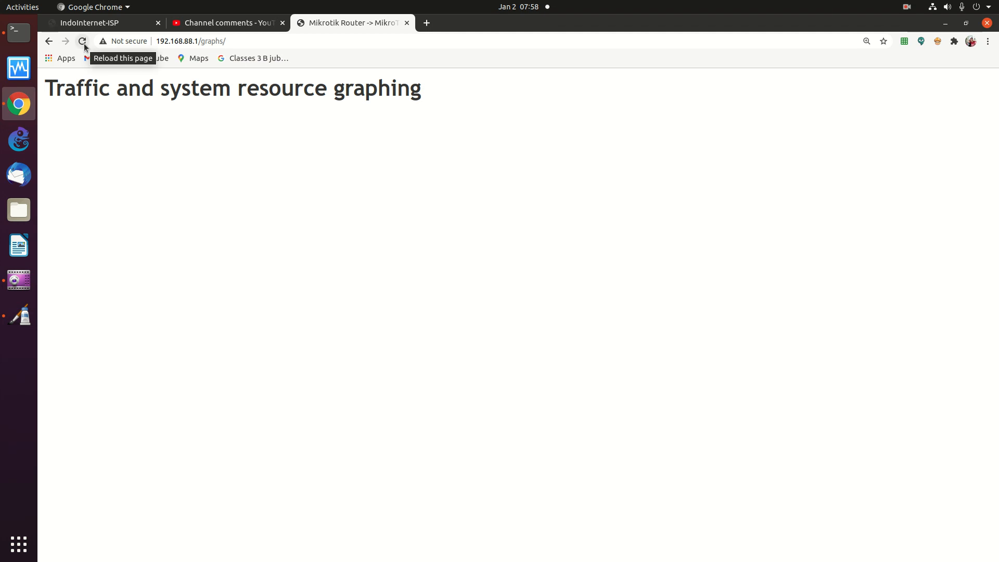
scroll(126, 106, "up", 3)
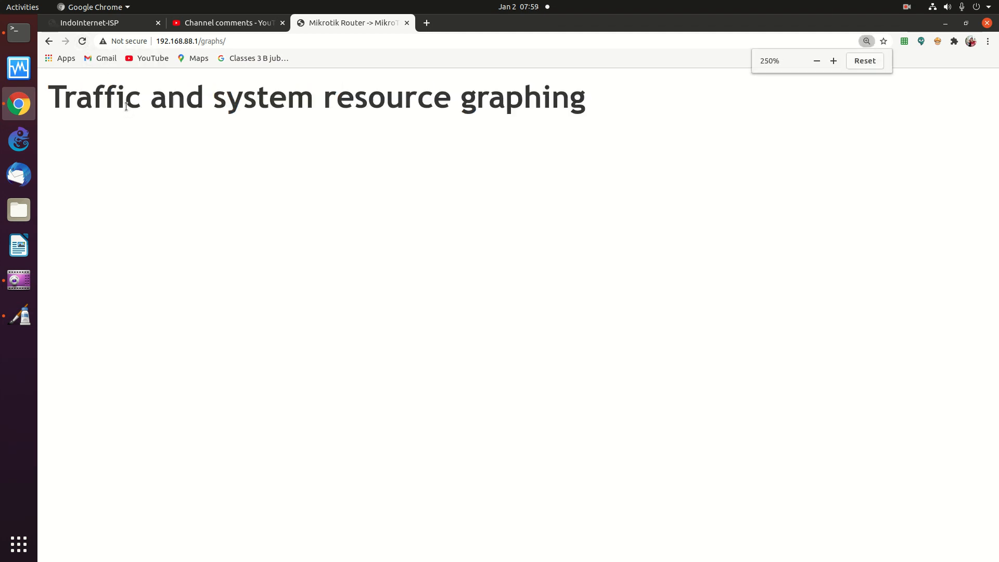
scroll(126, 106, "down", 5)
scroll(126, 106, "down", 2)
scroll(126, 106, "up", 2)
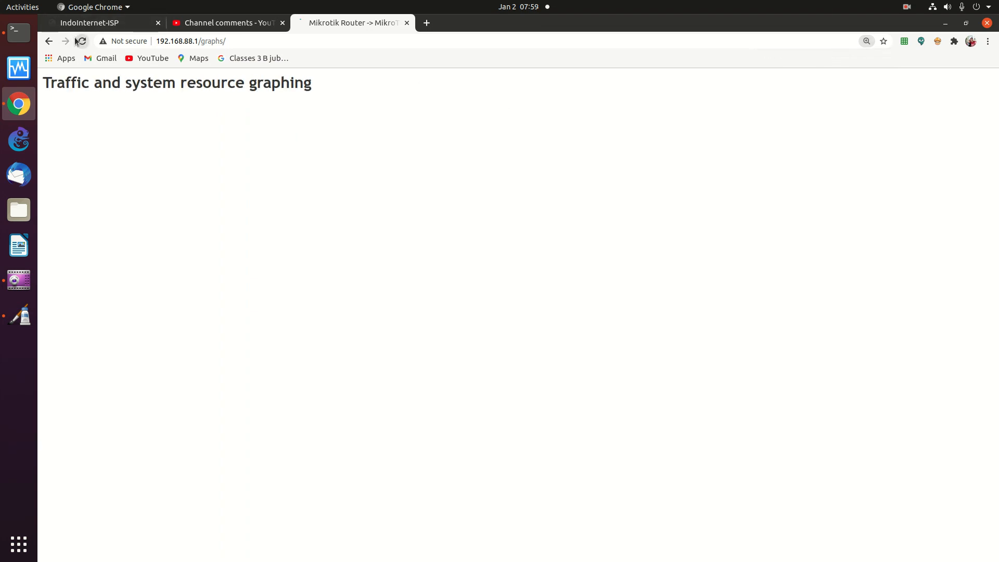
left_click(49, 41)
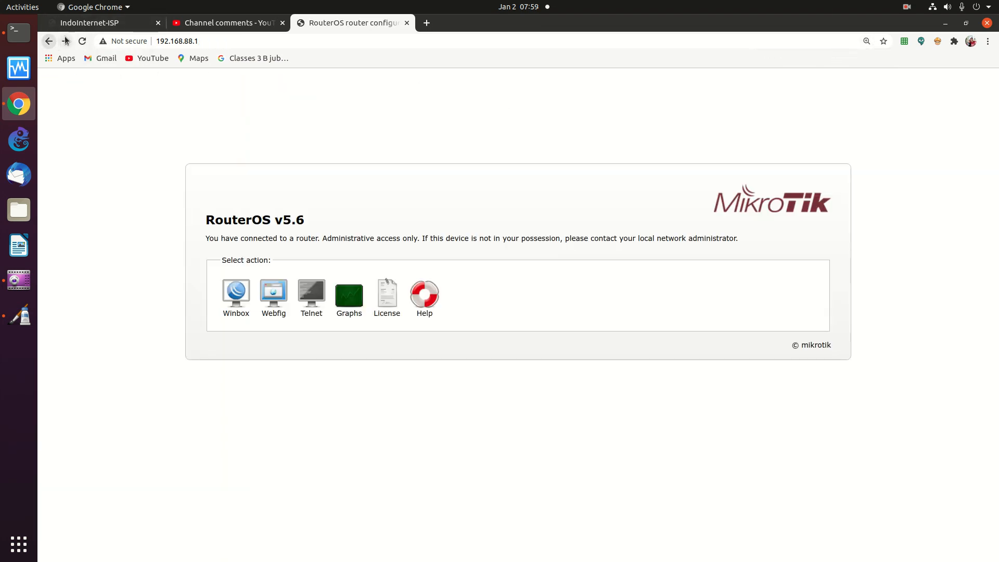
Open WebFig and log in with an empty password to reach the Interface List
left_click(273, 293)
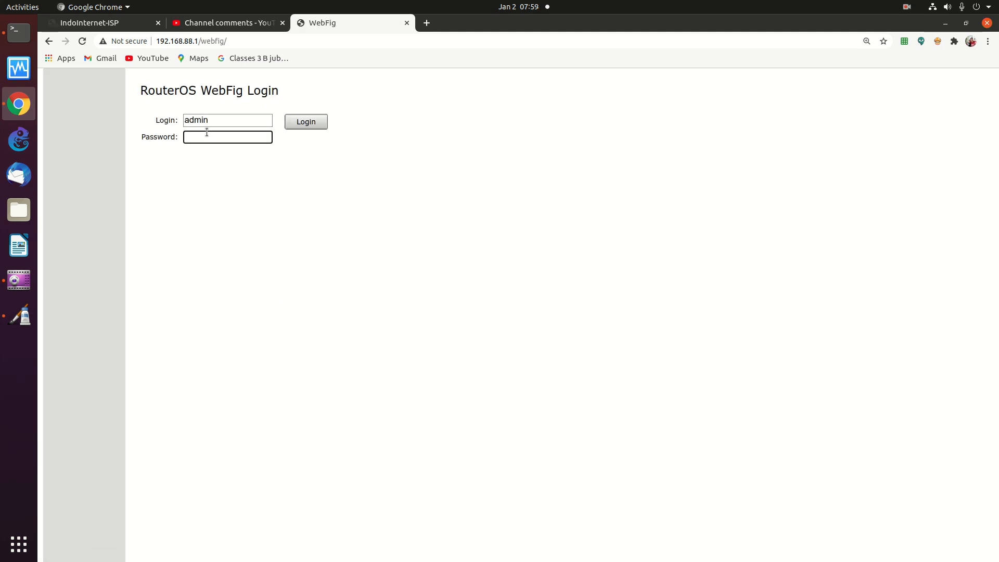
left_click(320, 122)
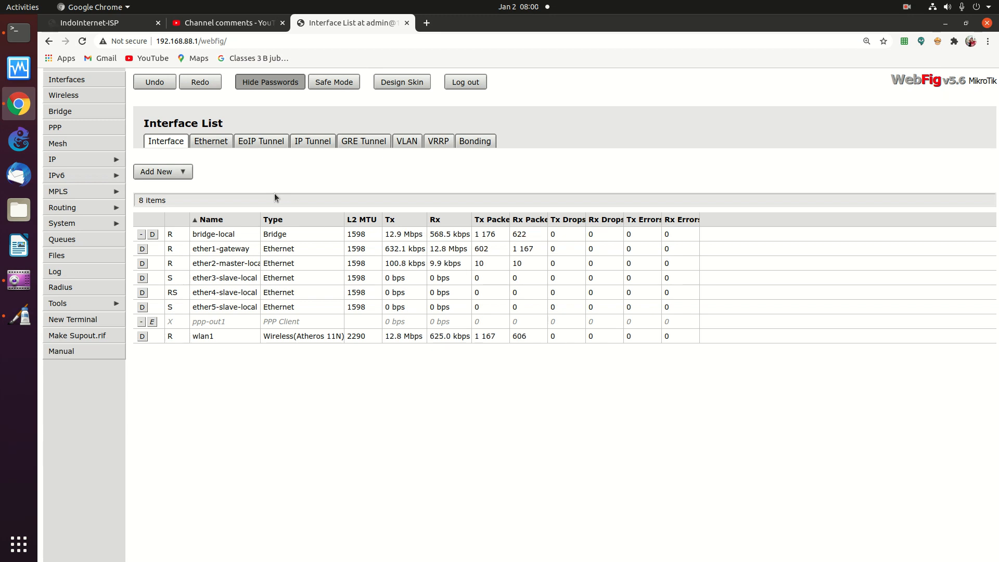
Open the wlan1 wireless settings, showing SSID o and ap bridge mode at 2462 MHz
left_click(62, 98)
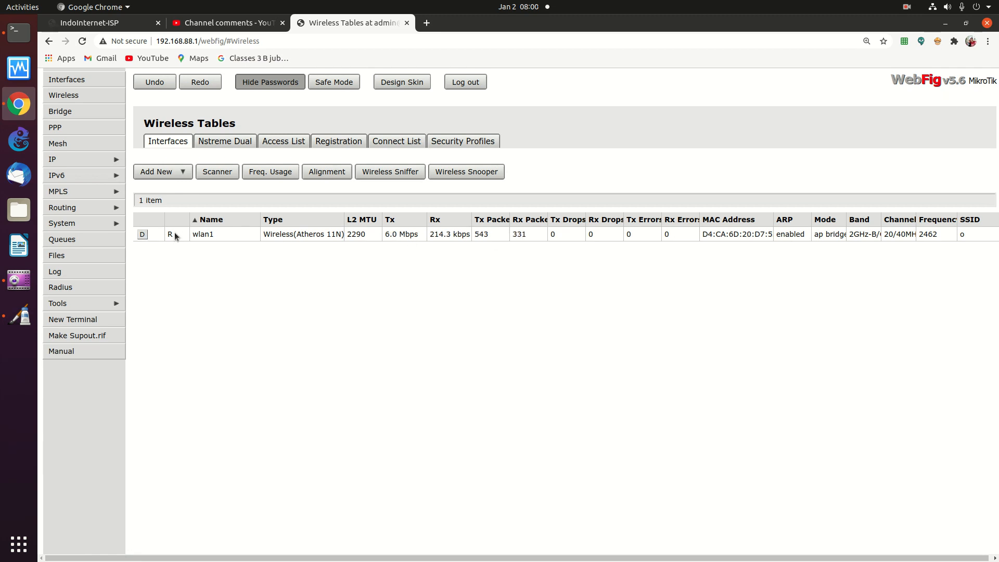
left_click(285, 234)
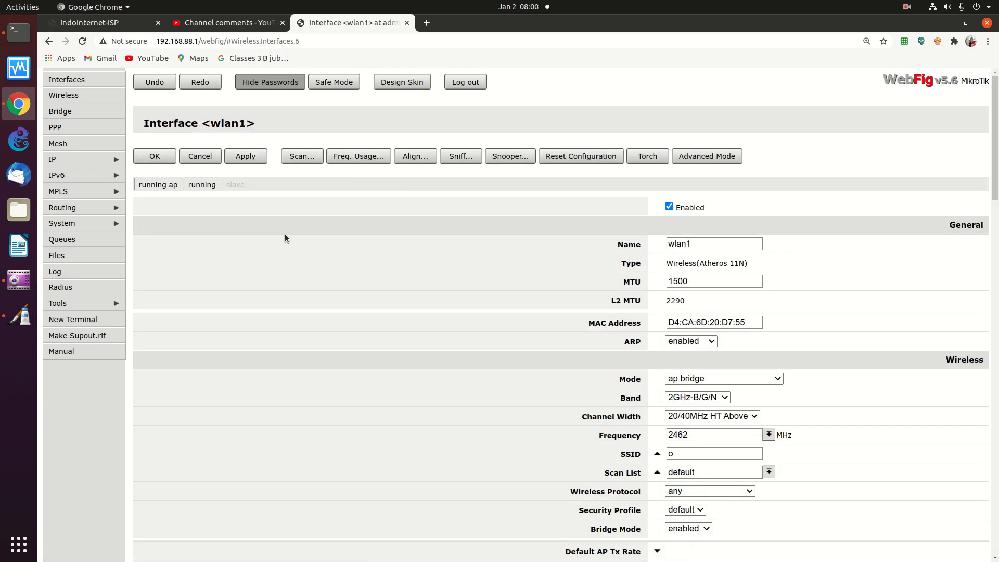
mouse_move(997, 105)
left_mouse_down()
mouse_move(997, 120)
mouse_move(997, 102)
left_mouse_up()
left_click(223, 23)
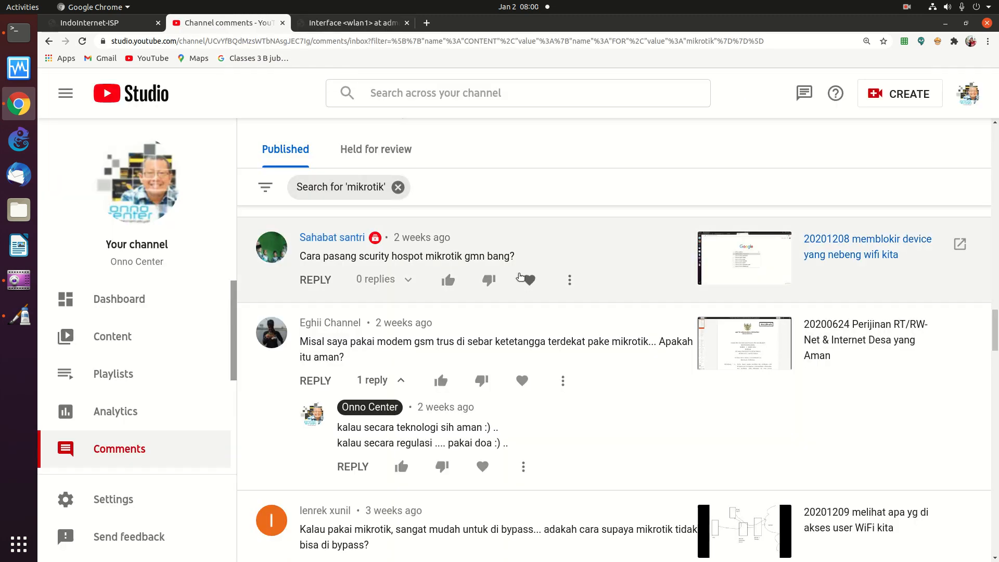
left_click(345, 29)
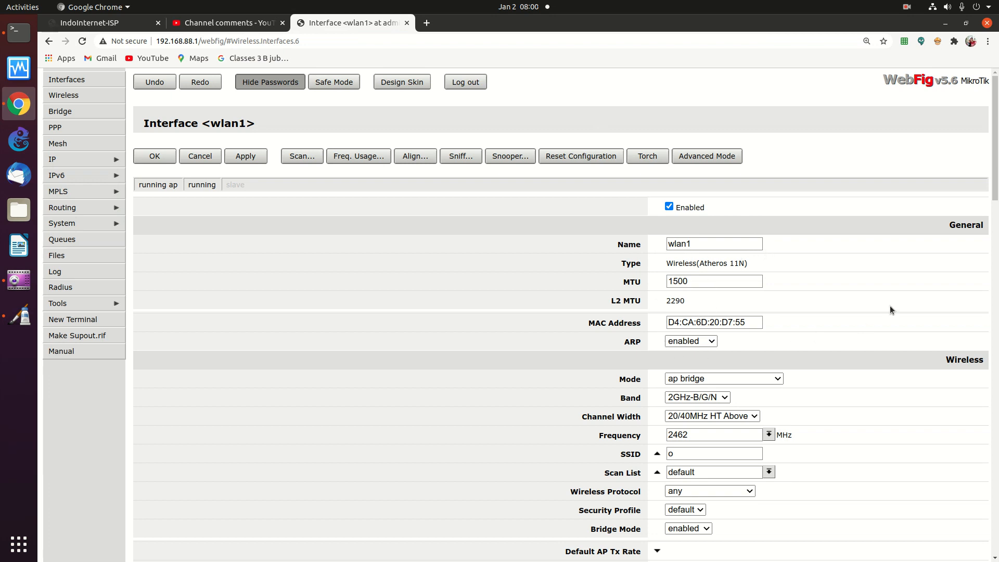
Leave wlan1's form unchanged and go back to the Wireless Tables interface list
scroll(860, 322, "down", 5)
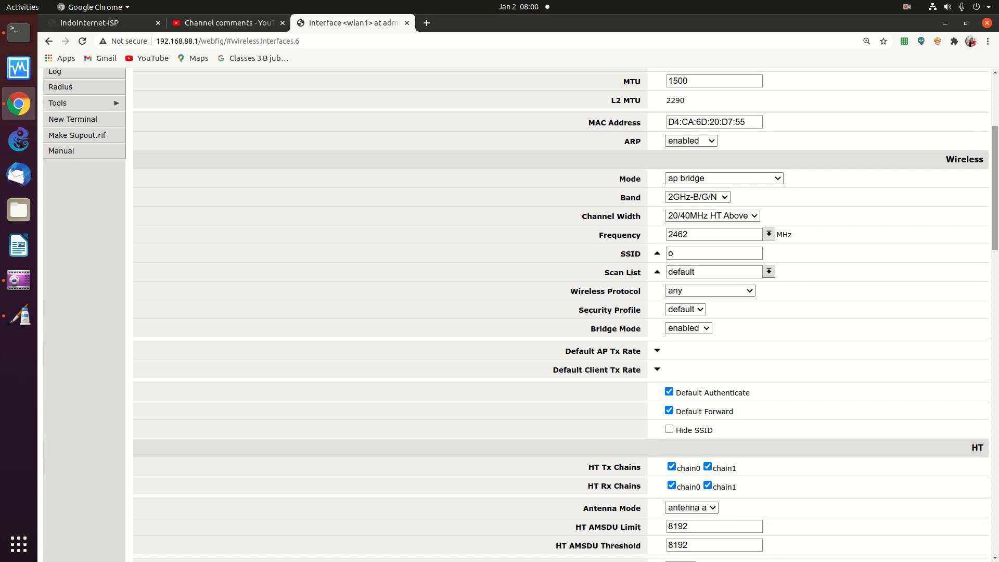
scroll(424, 95, "up", 4)
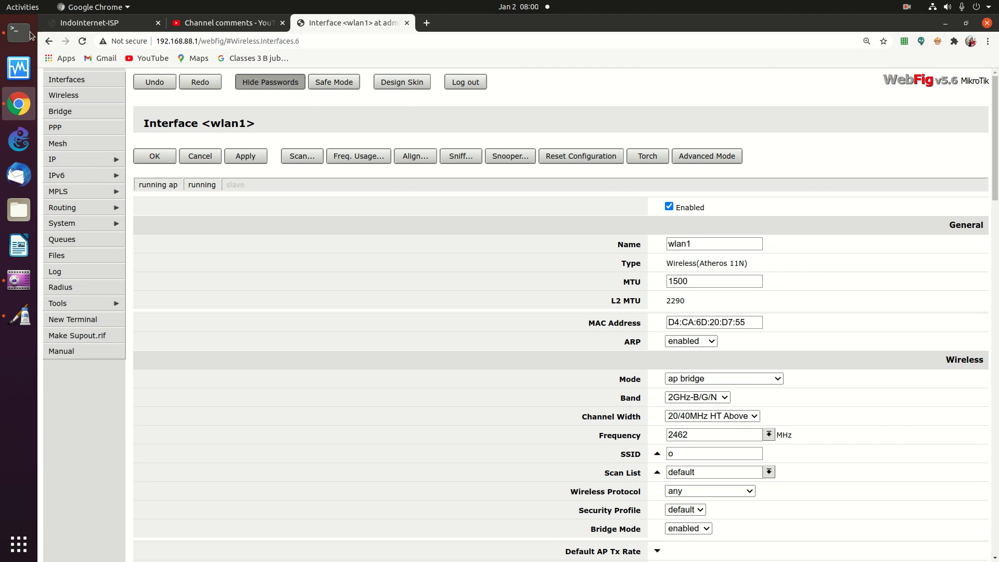
left_click(48, 44)
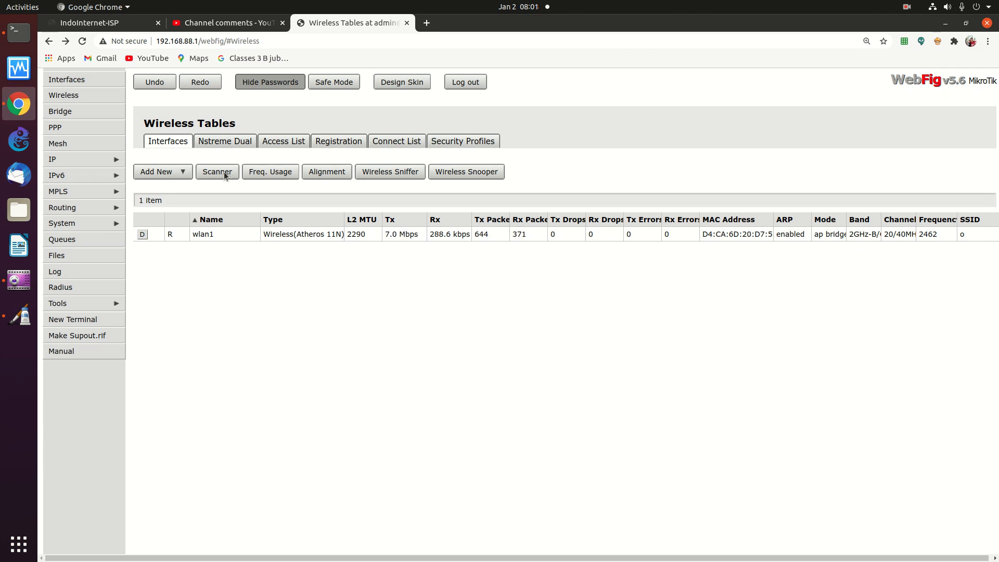
Scan for nearby networks on wlan1, listing seven, then bring up the Freq. Usage page
left_click(224, 173)
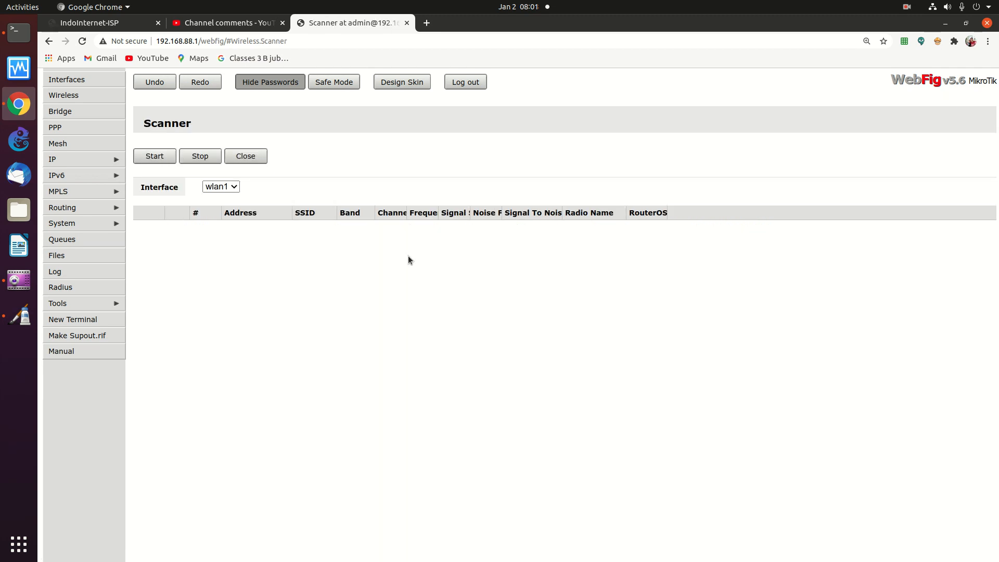
left_click(163, 157)
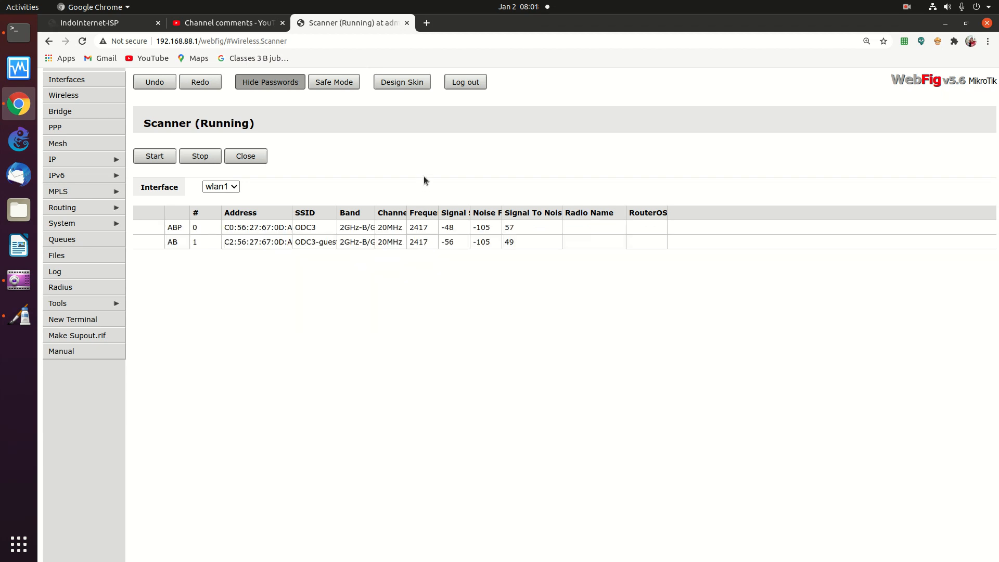
left_click_drag(337, 211, 450, 211)
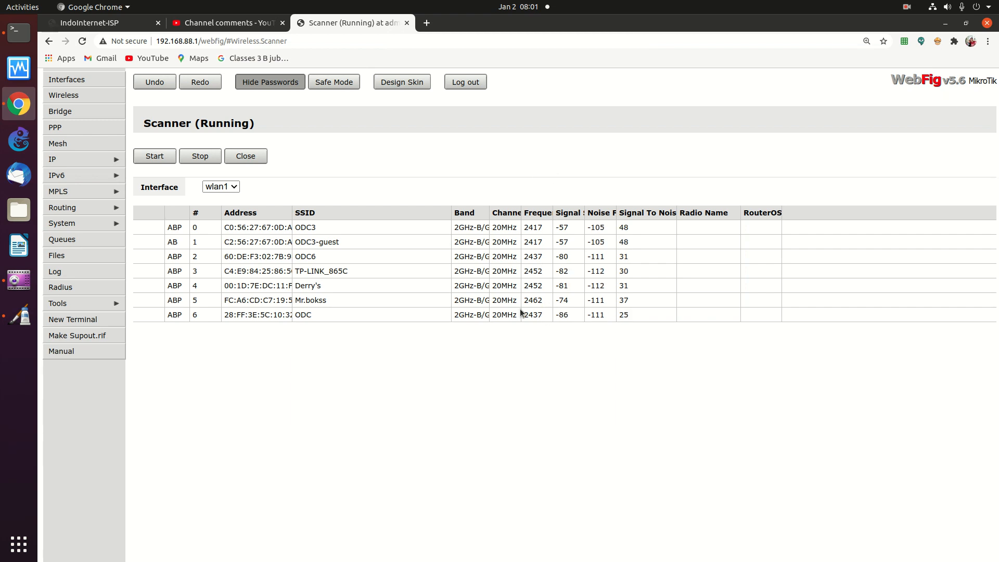
left_click(242, 157)
left_click(260, 169)
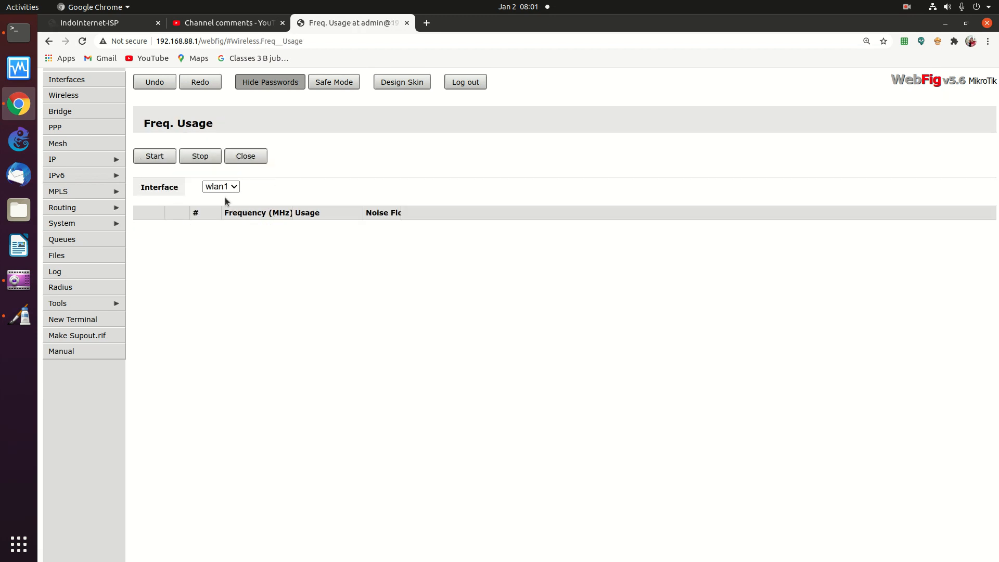
Measure frequency usage and noise floor on eleven channels, 2412–2462 MHz, then close
left_click(158, 157)
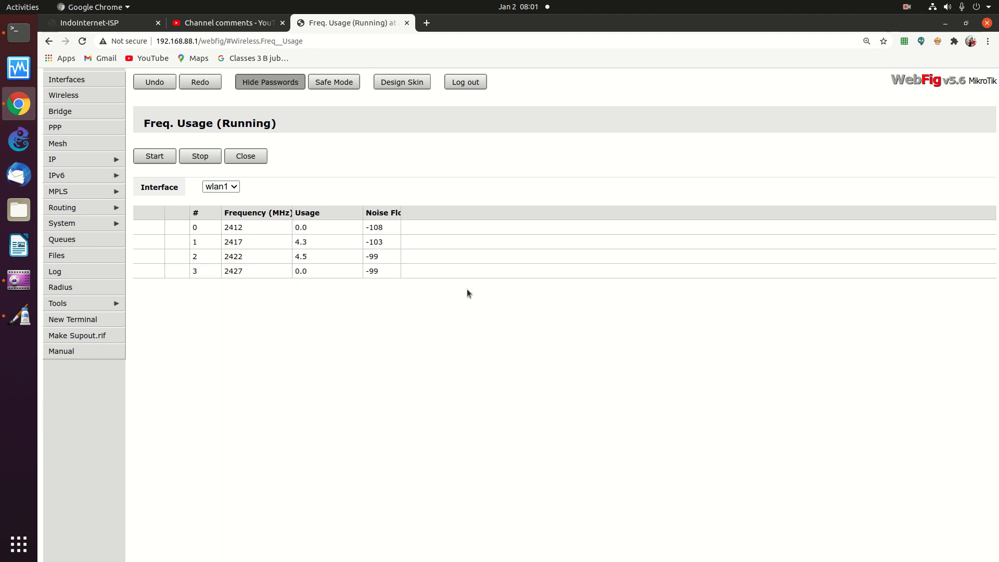
left_click_drag(288, 213, 335, 213)
left_click_drag(443, 213, 493, 214)
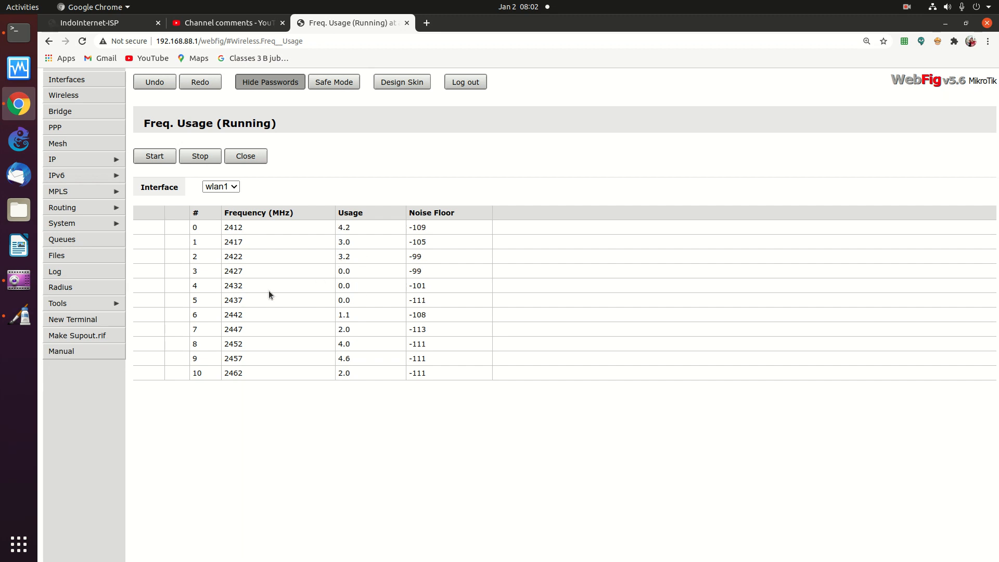
left_click(252, 161)
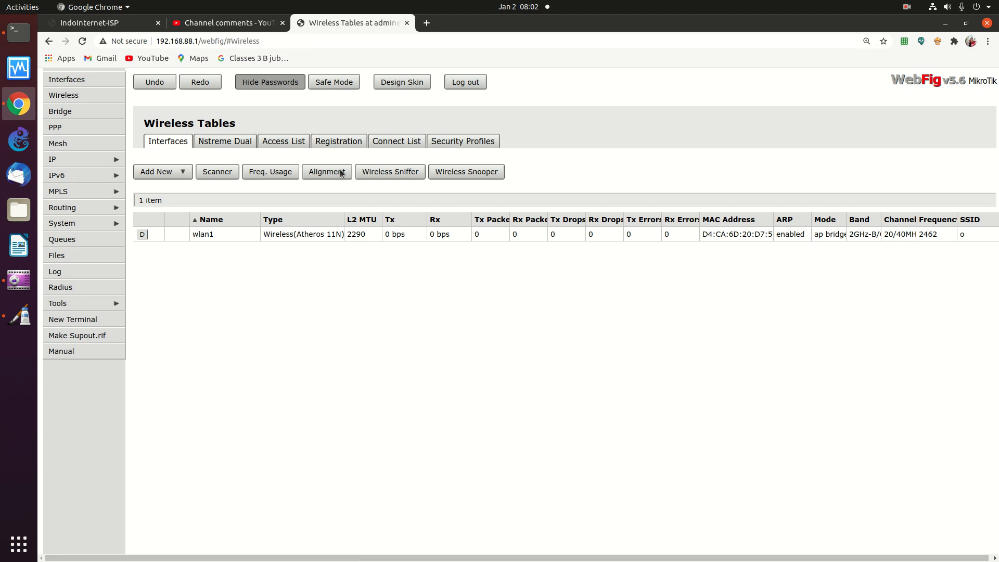
Run the wireless sniffer on wlan1 with 10 KiB limits, then close it
left_click(408, 174)
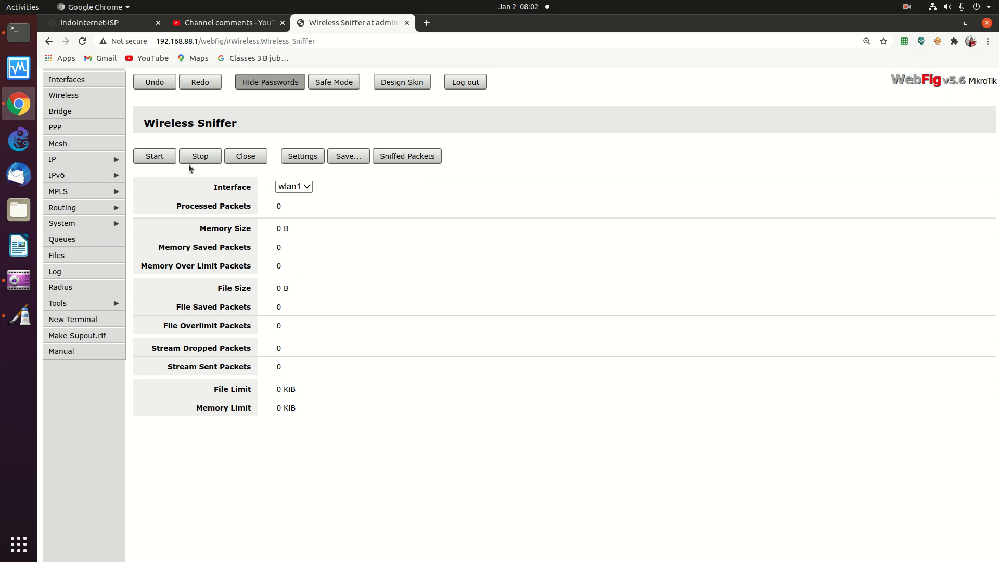
left_click(152, 160)
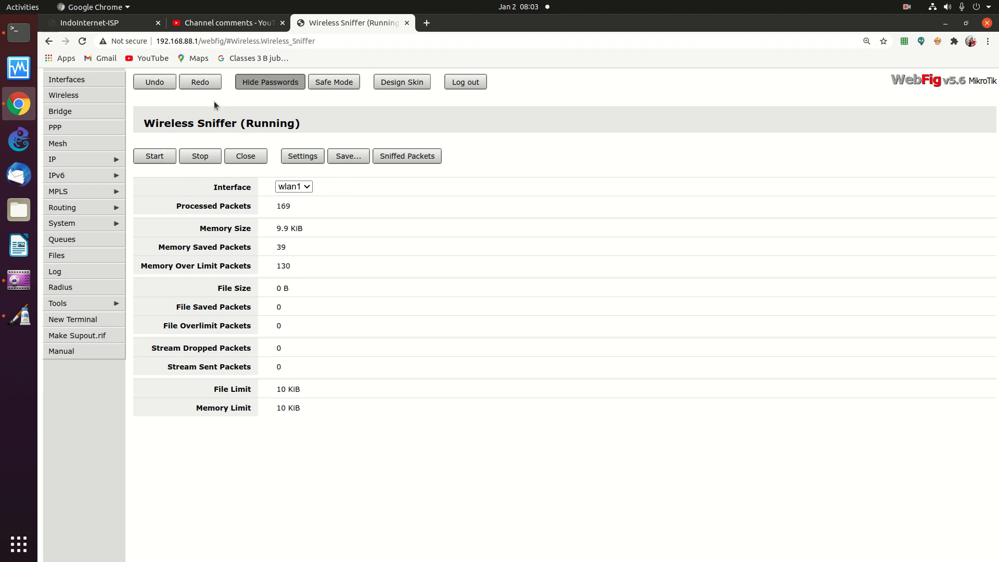
left_click(242, 158)
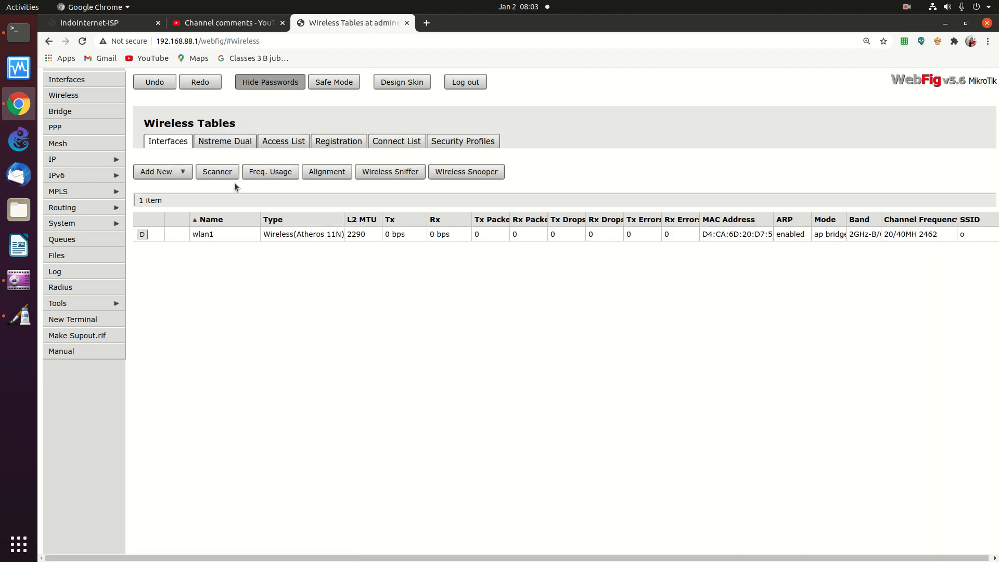
left_click(165, 139)
left_click(268, 174)
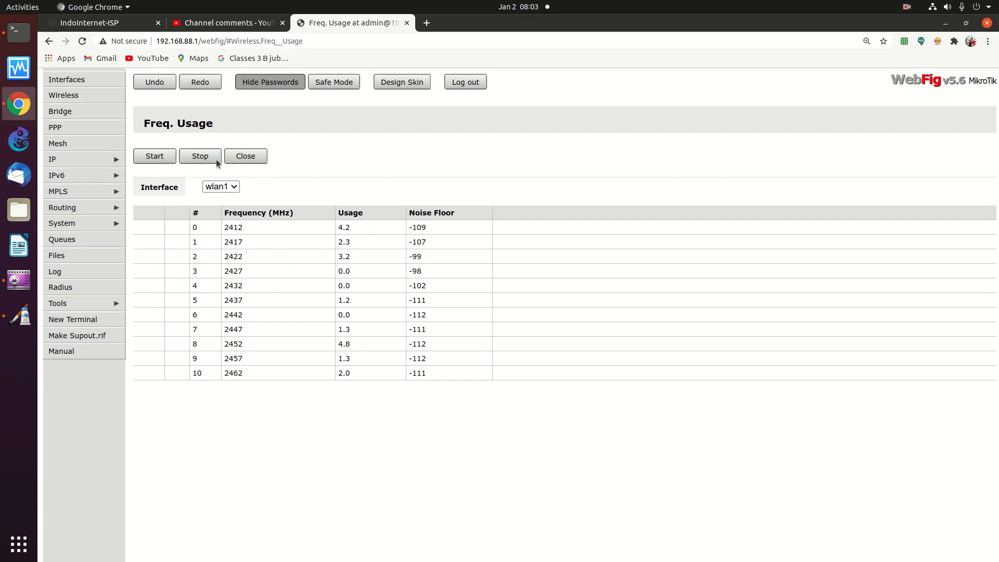
left_click(242, 158)
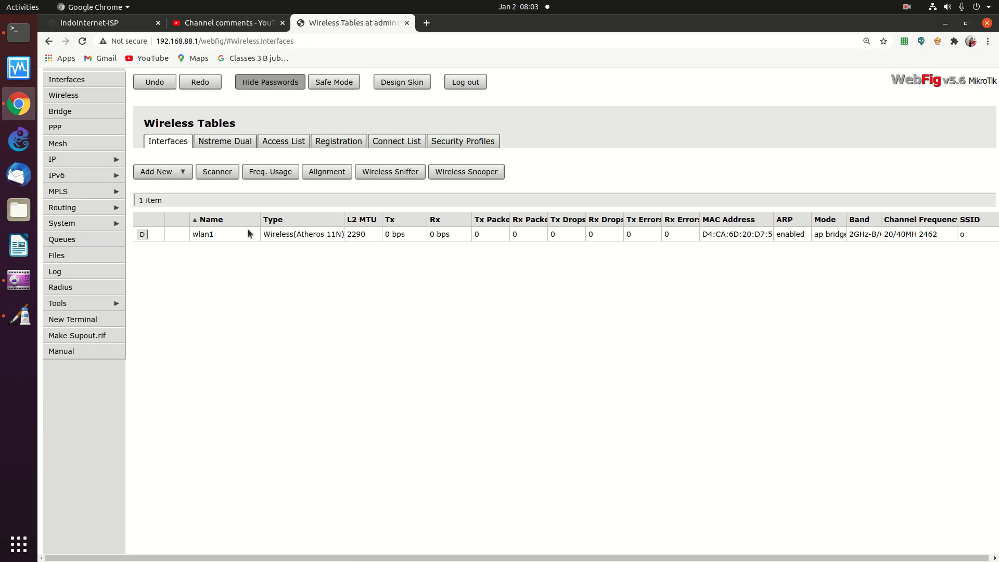
Set wlan1's frequency to 2432 MHz and tick Hide SSID
left_click(291, 235)
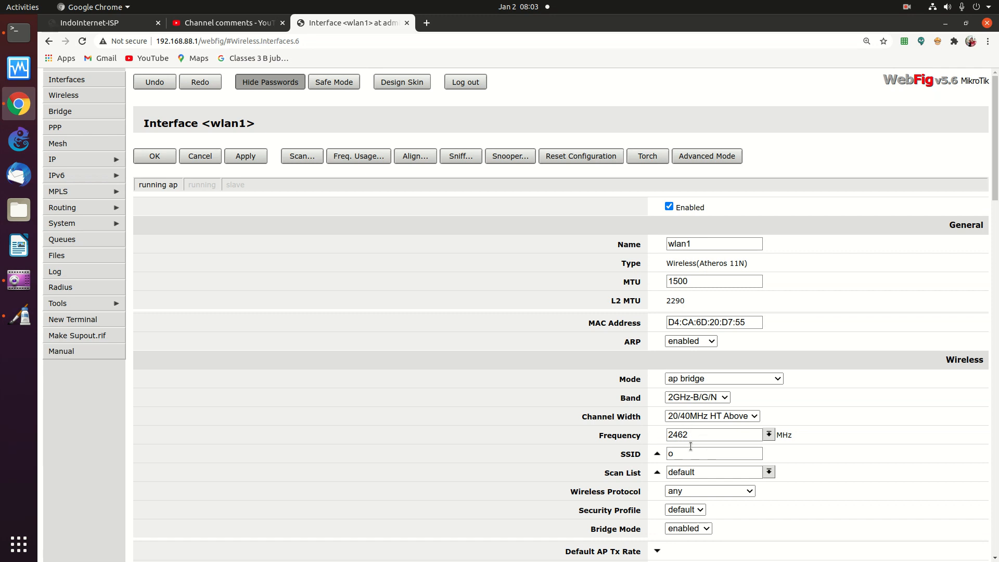
left_click(769, 435)
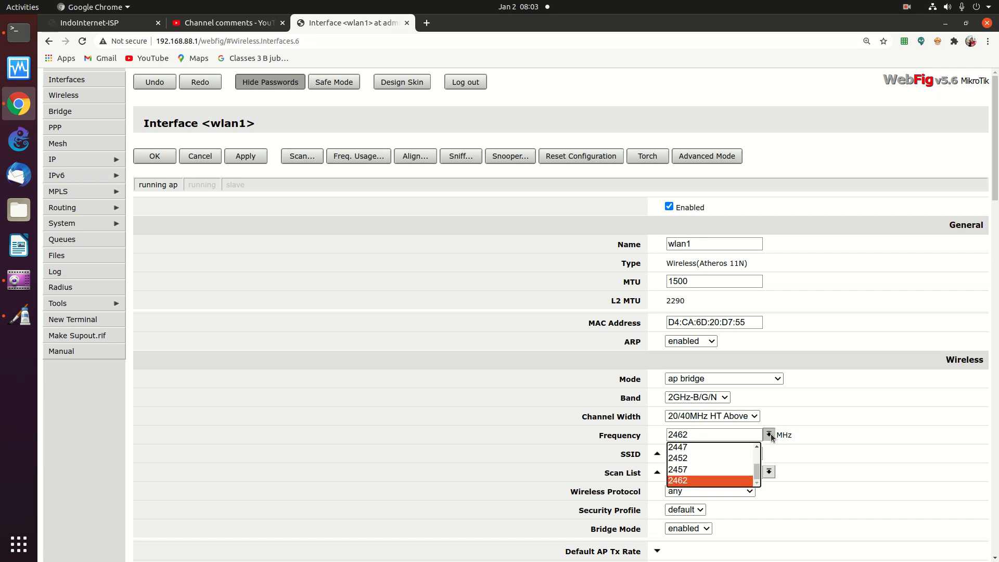
left_click(758, 447)
left_click(757, 448)
left_click(688, 454)
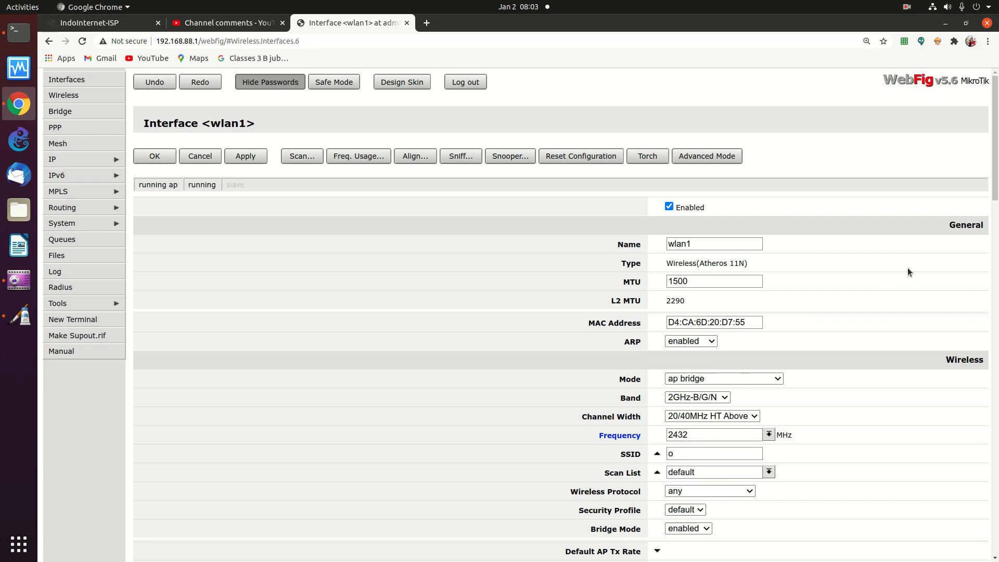
left_click_drag(987, 167, 969, 248)
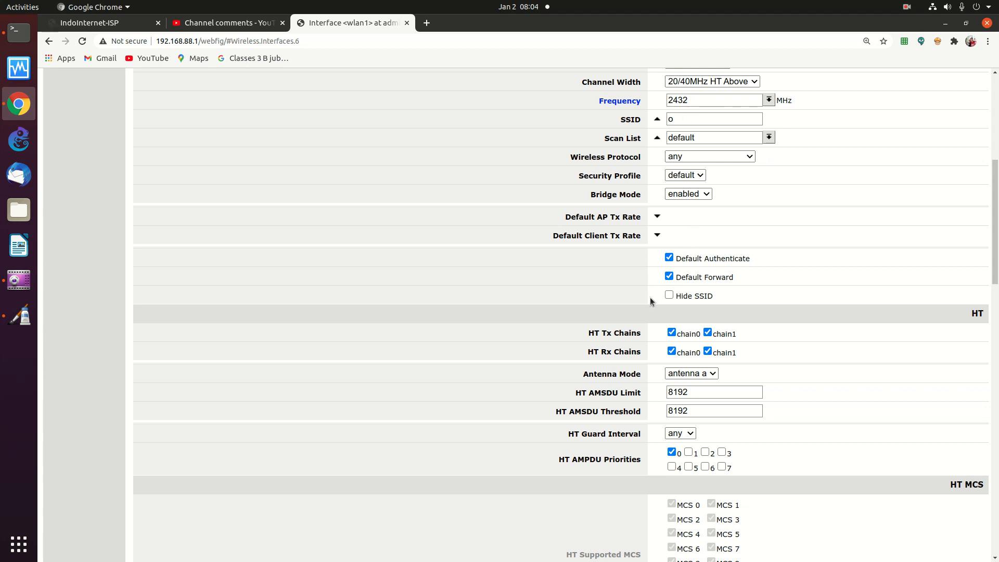
left_click(670, 297)
Untick Hide SSID on wlan1 and review the status and traffic sections
left_click(669, 296)
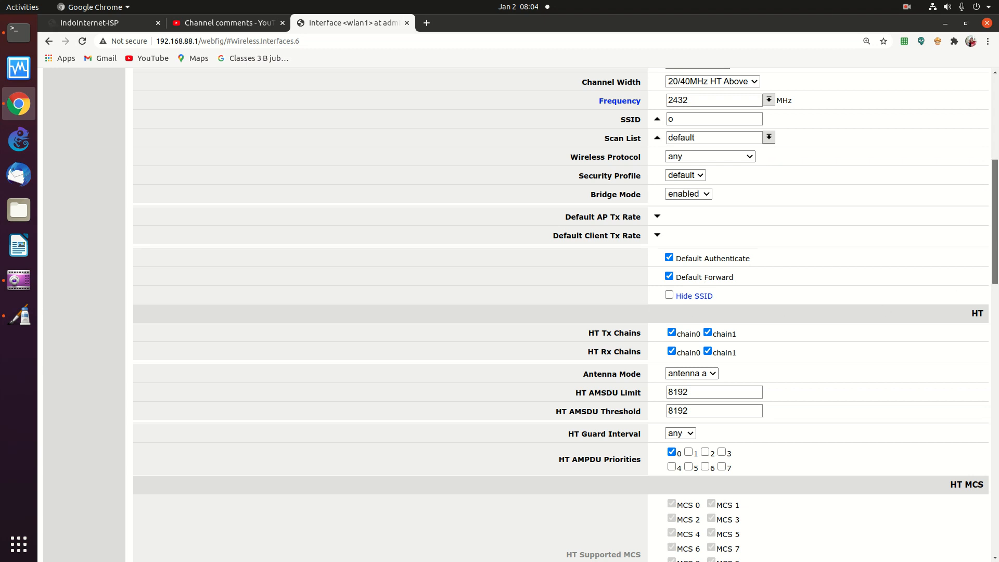
scroll(986, 305, "down", 6)
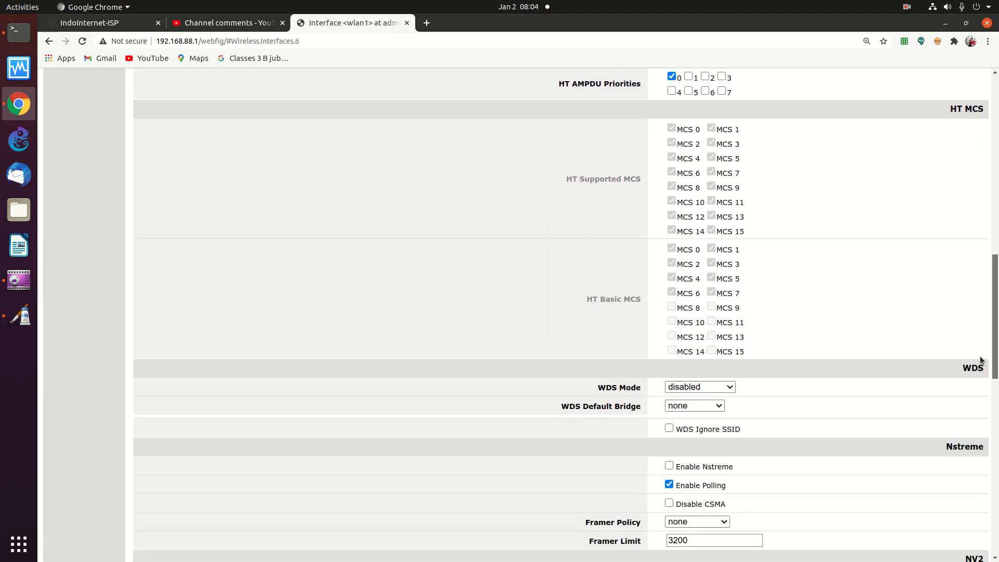
scroll(981, 359, "down", 5)
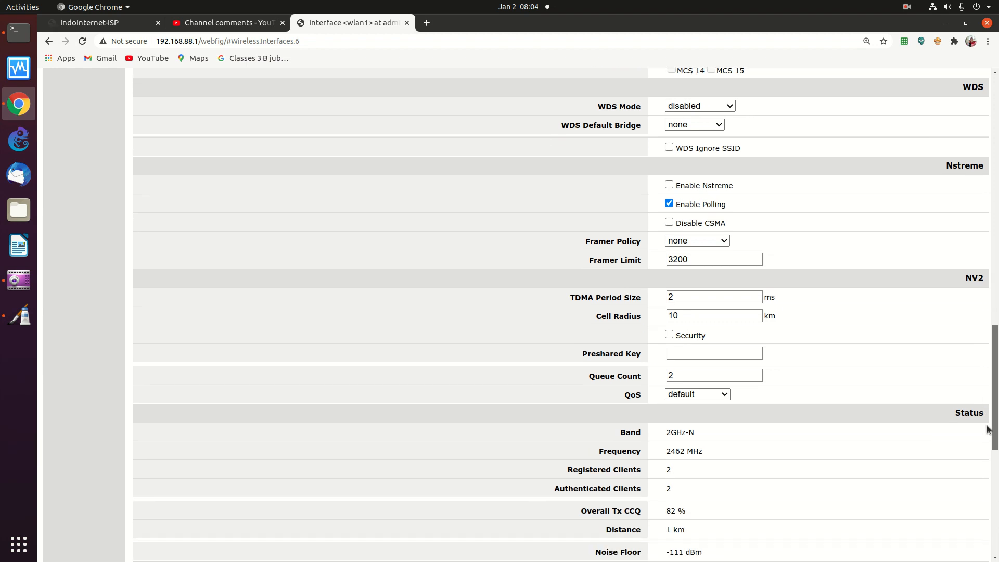
scroll(988, 428, "down", 1)
left_click_drag(988, 441, 987, 546)
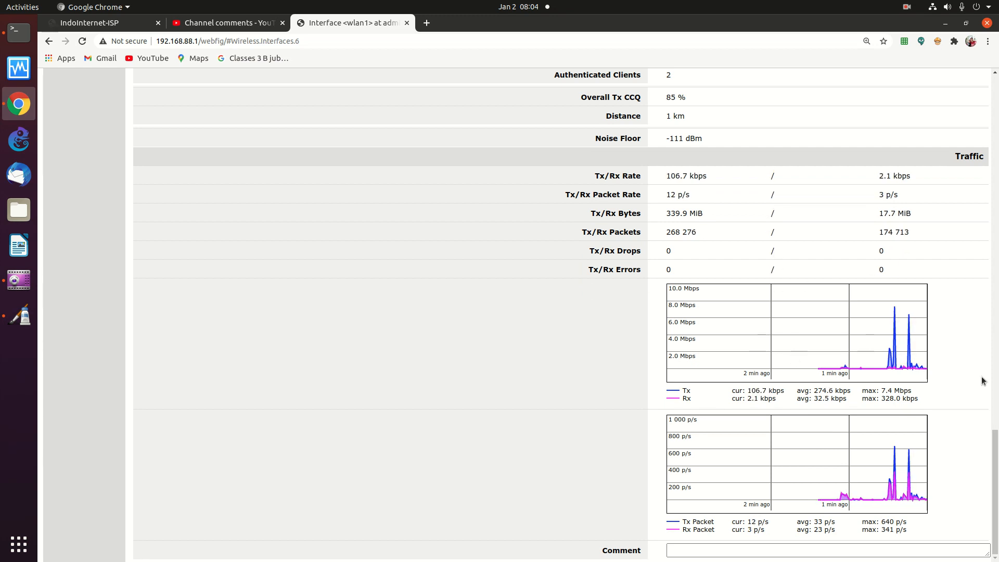
left_click_drag(995, 458, 984, 5)
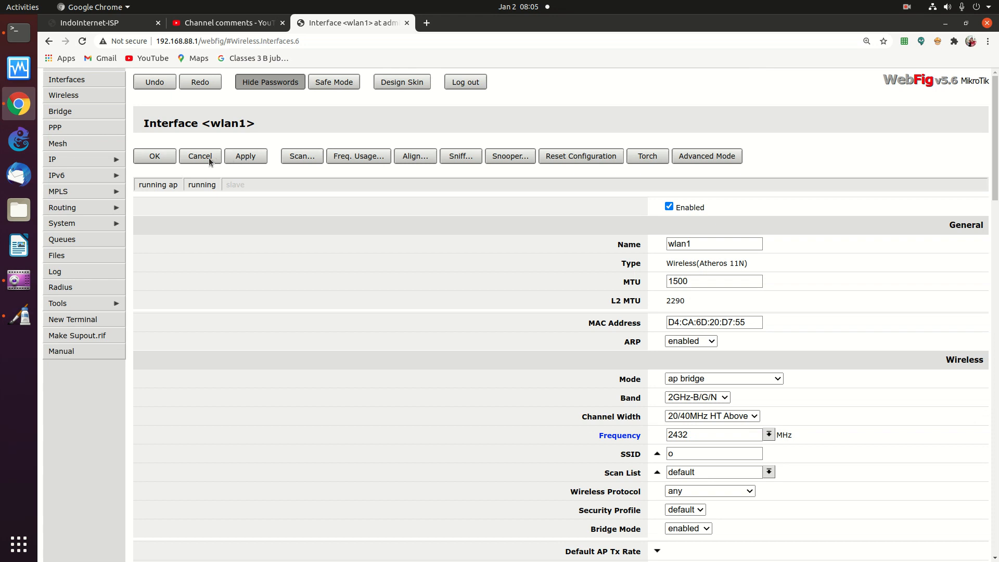
Save wlan1 with the 2432 MHz frequency, reopen it and apply the settings
left_click(164, 157)
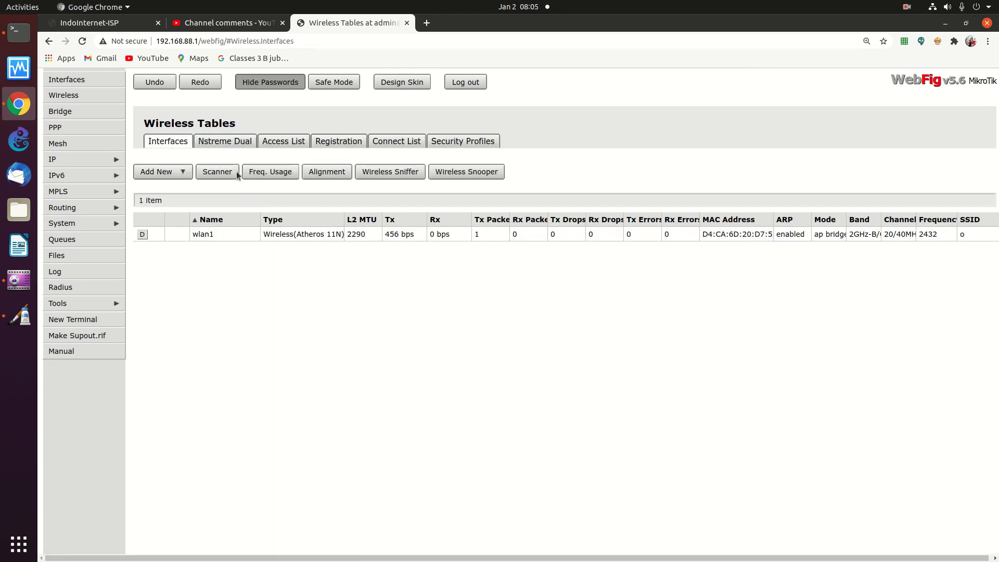
left_click(294, 235)
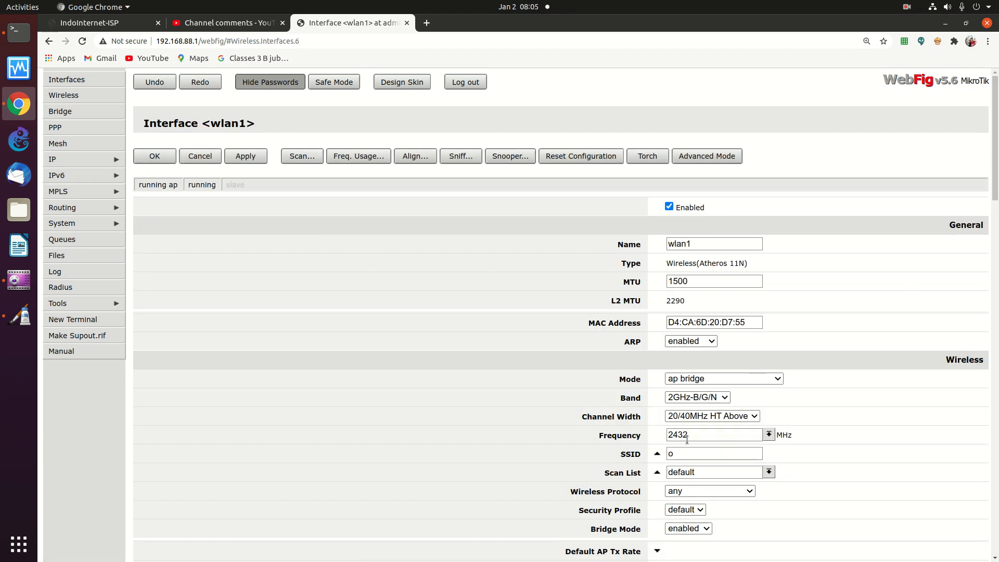
left_click(248, 159)
left_click_drag(997, 161, 970, 230)
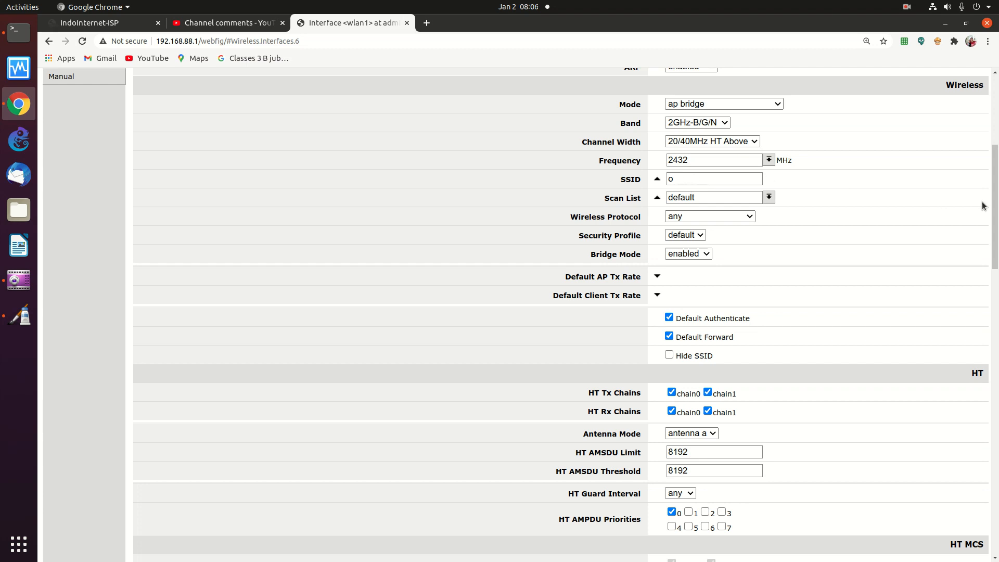
Re-enter SSID 'o', apply and save it, then reopen wlan1's settings
left_click(705, 182)
key("BackSpace")
type("o")
scroll(365, 156, "up", 5)
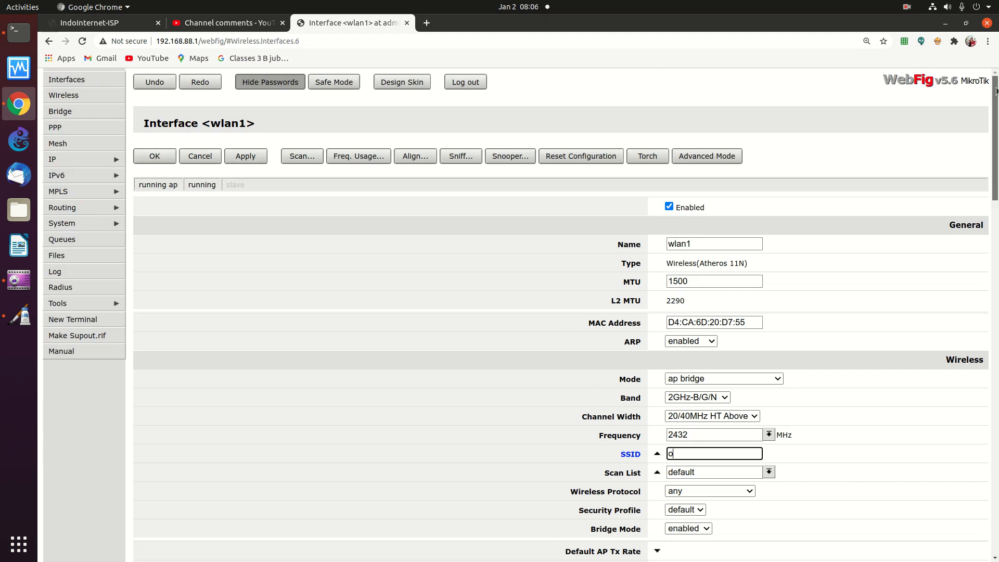
left_click(249, 156)
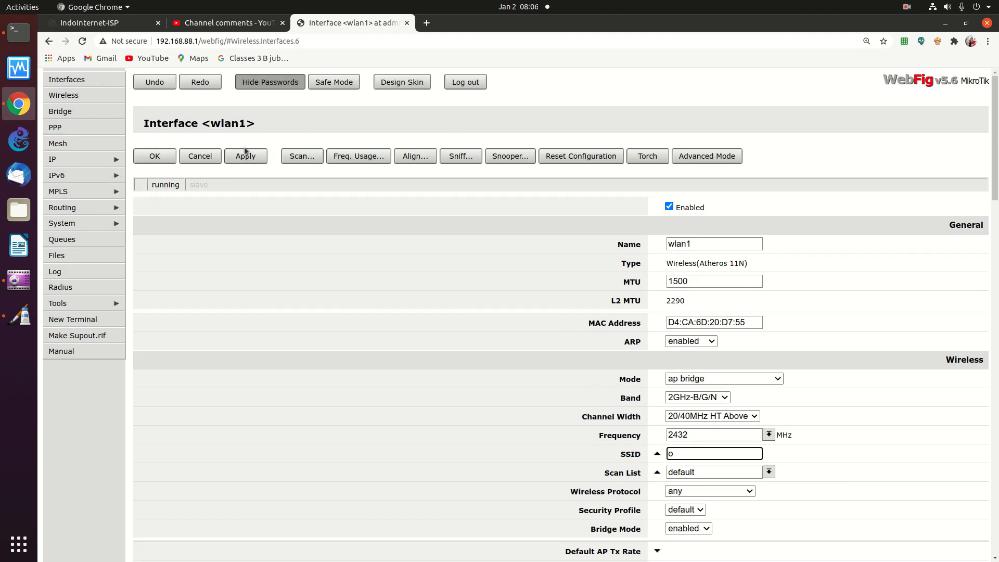
left_click(154, 156)
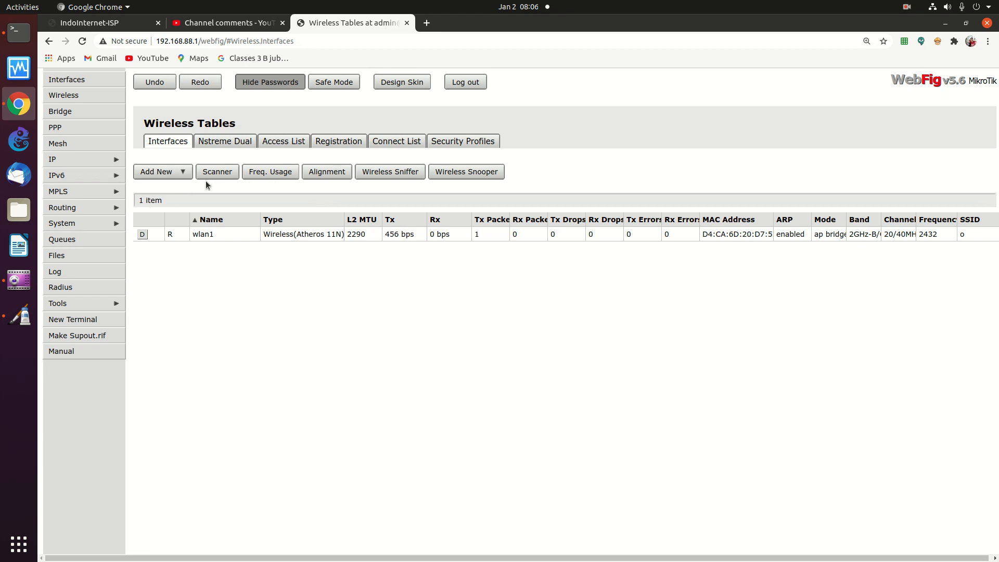
left_click(330, 235)
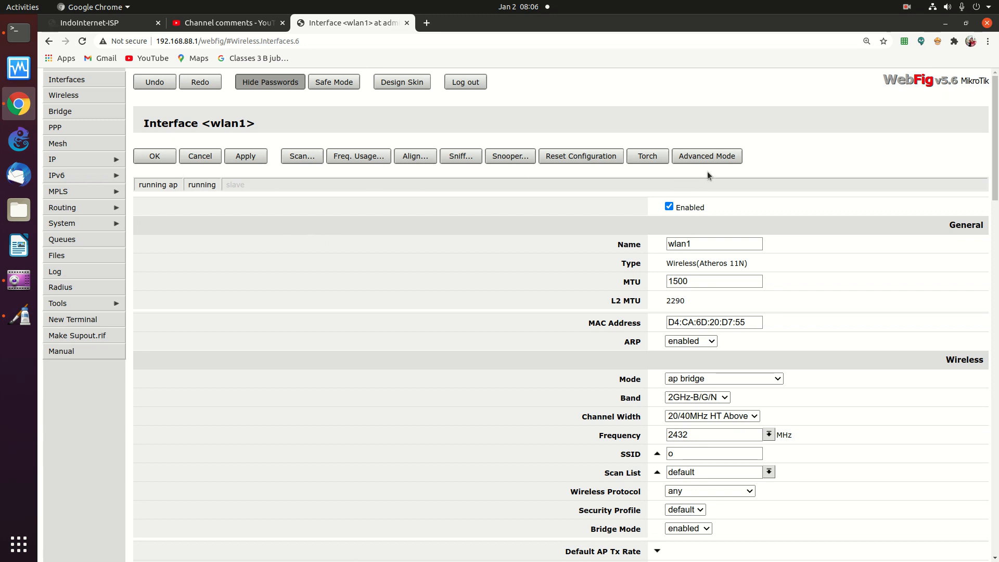
Switch wlan1's form to Advanced Mode, keeping Frequency Mode at manual txpower
left_click(709, 159)
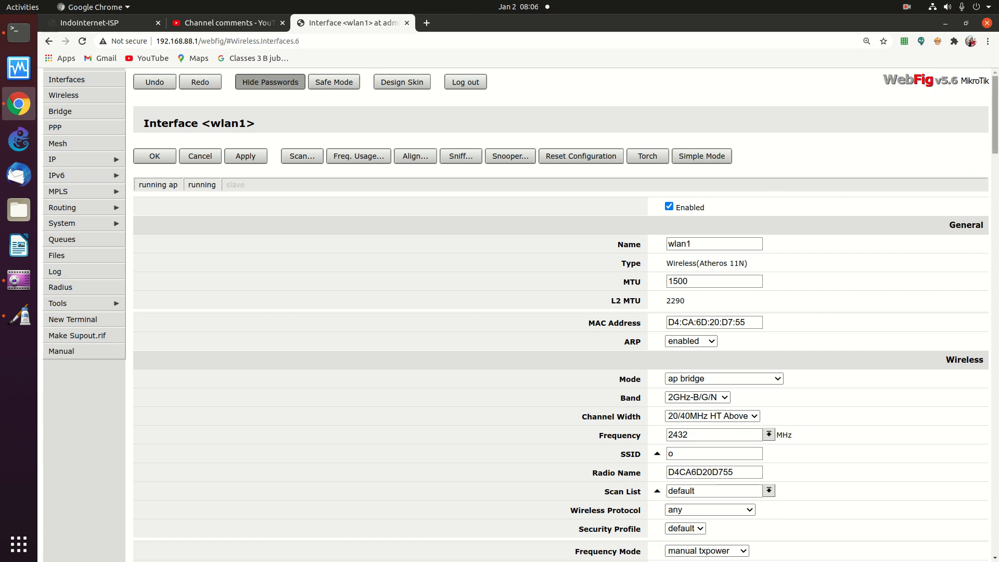
scroll(975, 135, "down", 5)
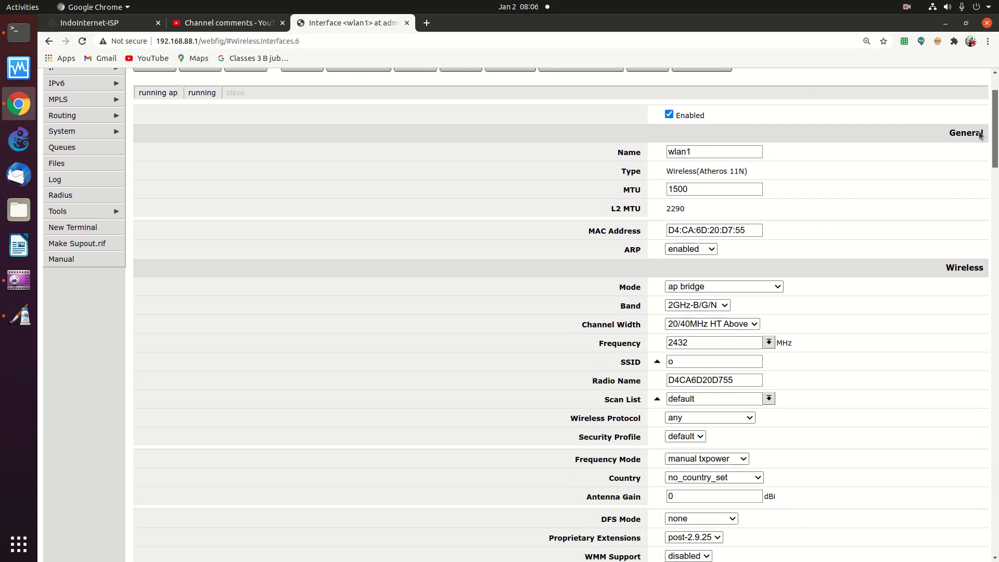
scroll(973, 137, "down", 5)
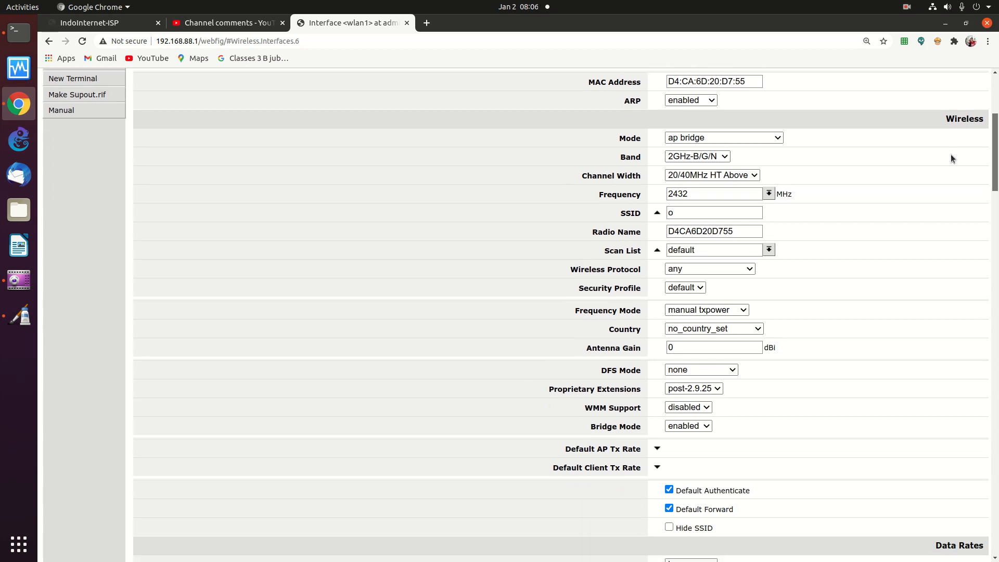
scroll(948, 161, "down", 2)
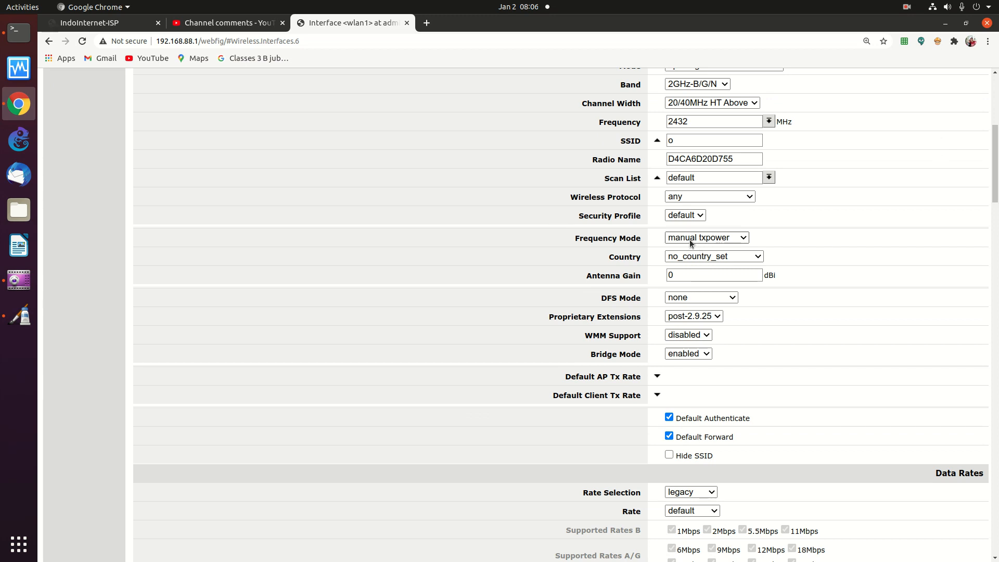
left_click(710, 237)
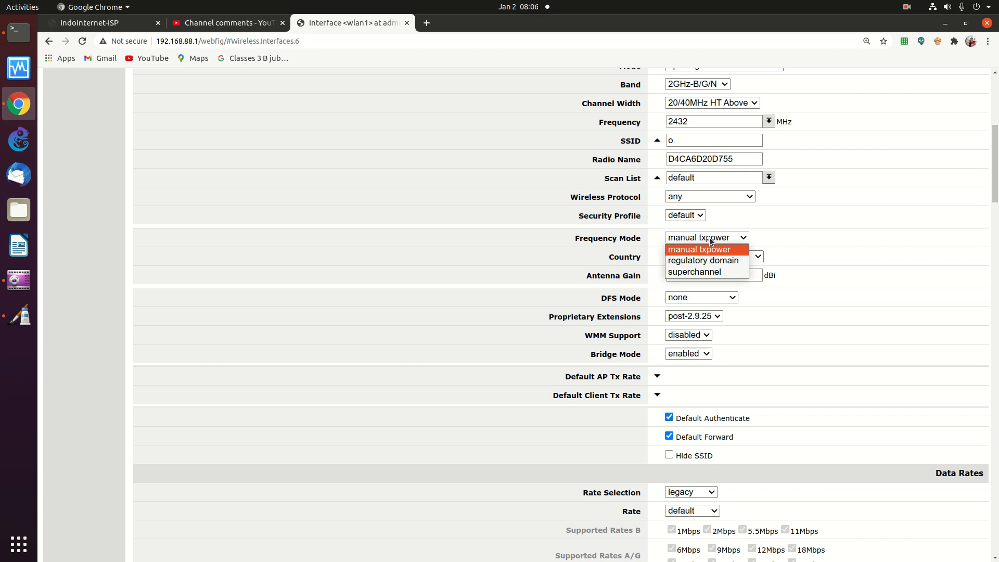
left_click(710, 237)
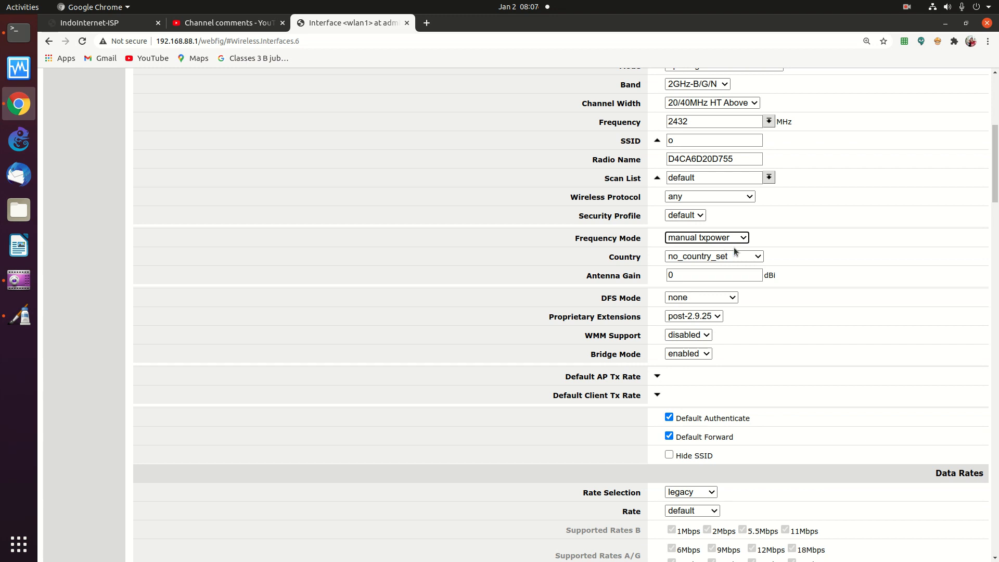
left_click_drag(993, 192, 916, 265)
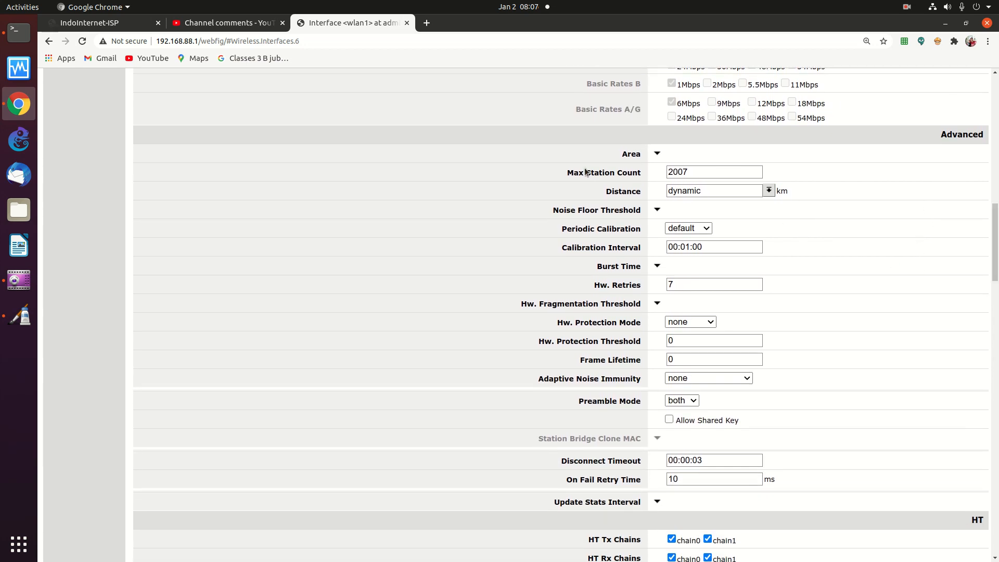
double_click(695, 175)
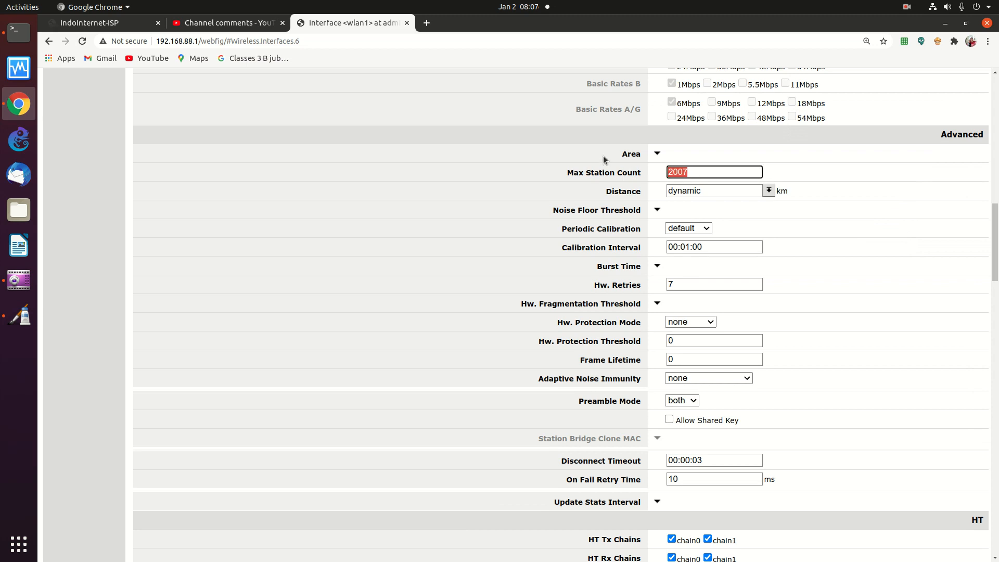
type("10")
left_click_drag(997, 262, 997, 269)
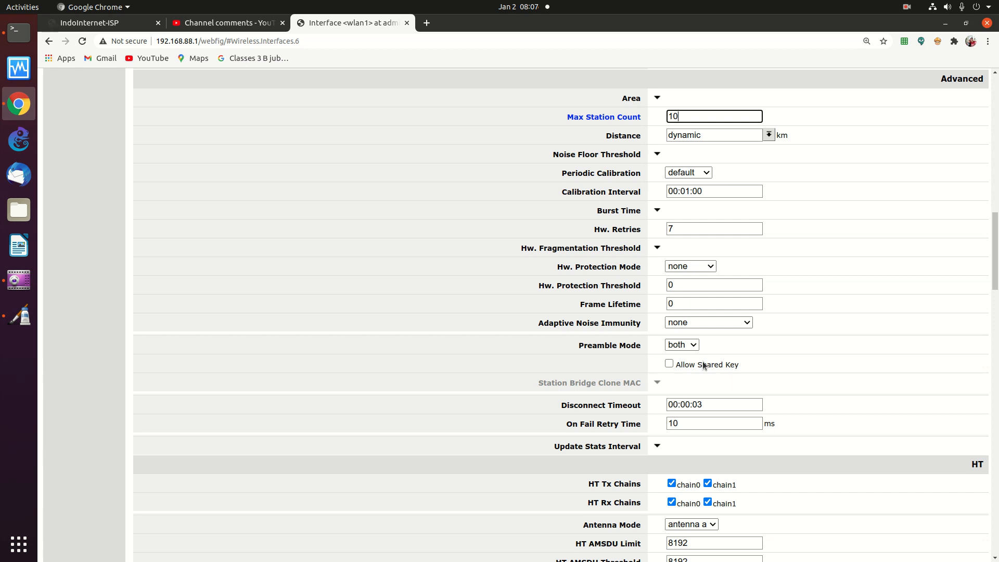
scroll(954, 344, "down", 10)
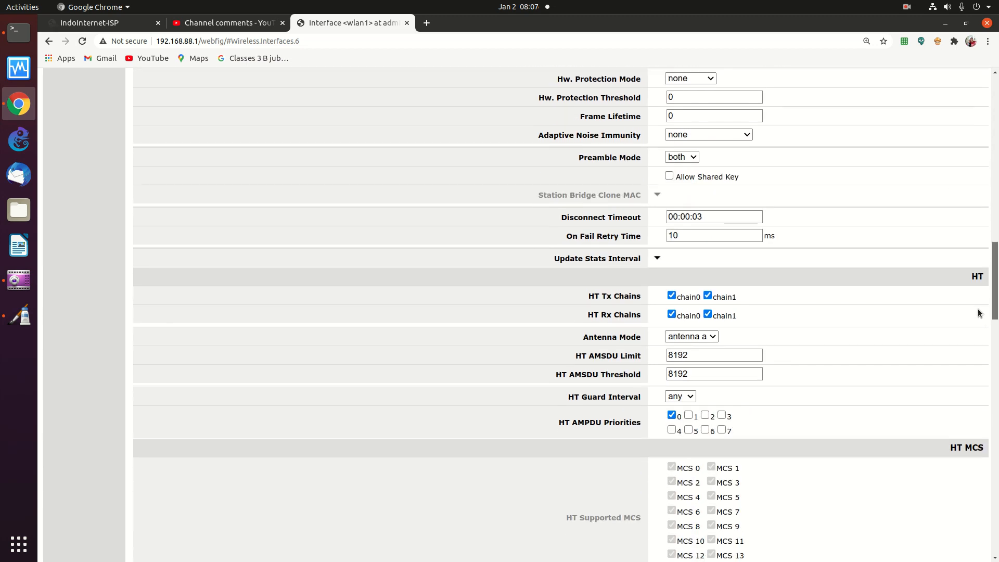
scroll(933, 393, "down", 10)
scroll(932, 397, "down", 4)
scroll(921, 418, "down", 1)
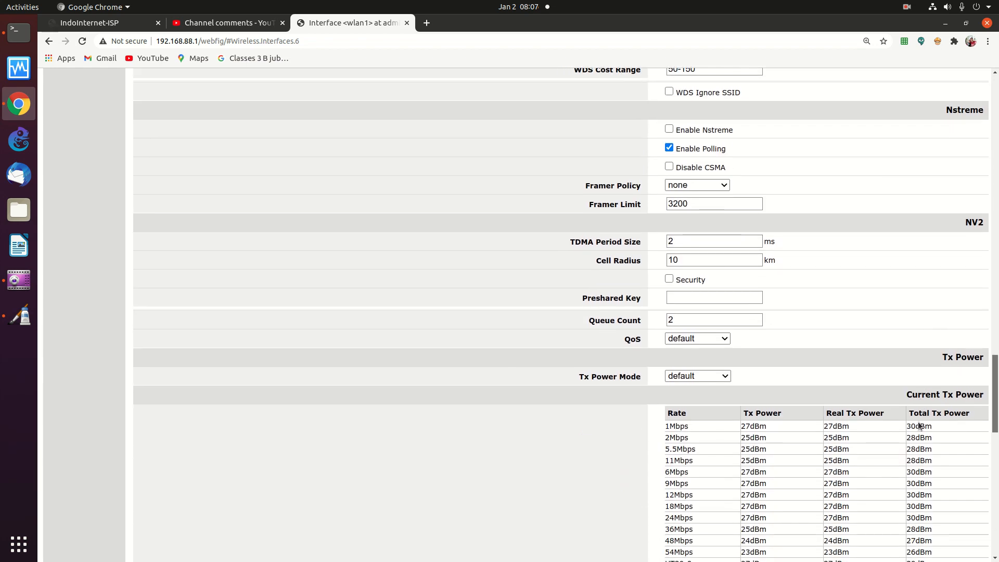
scroll(919, 426, "down", 4)
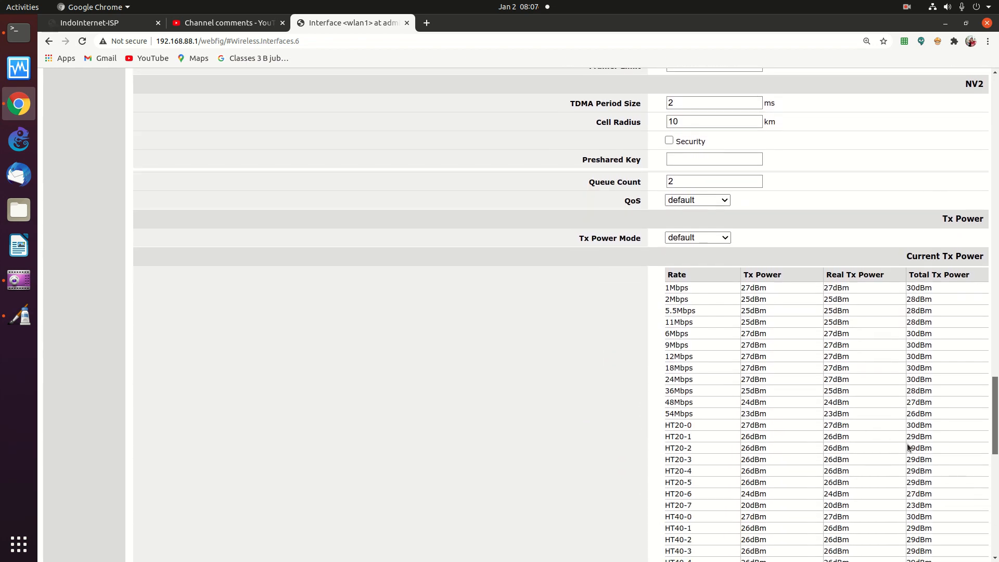
scroll(908, 448, "down", 4)
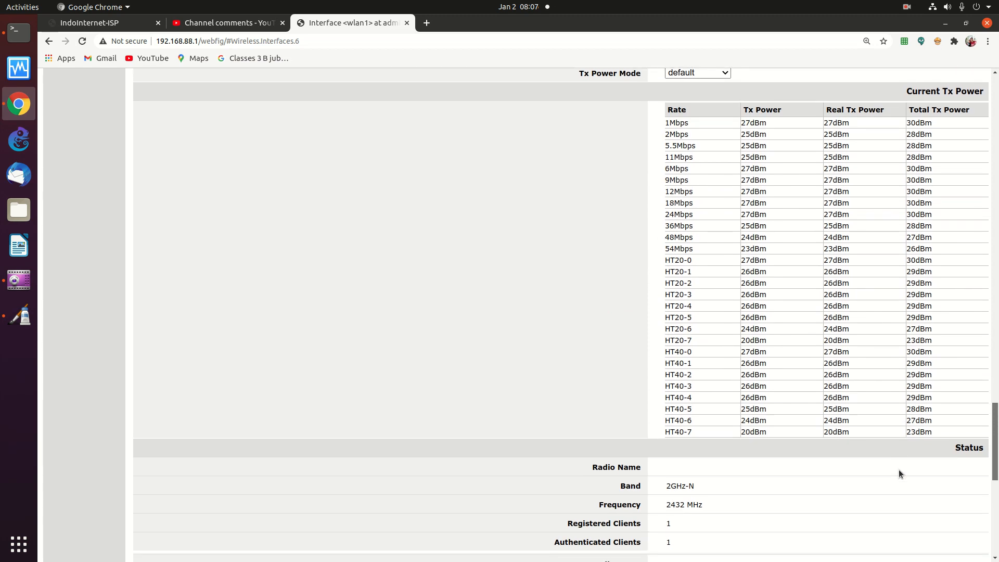
scroll(898, 469, "down", 7)
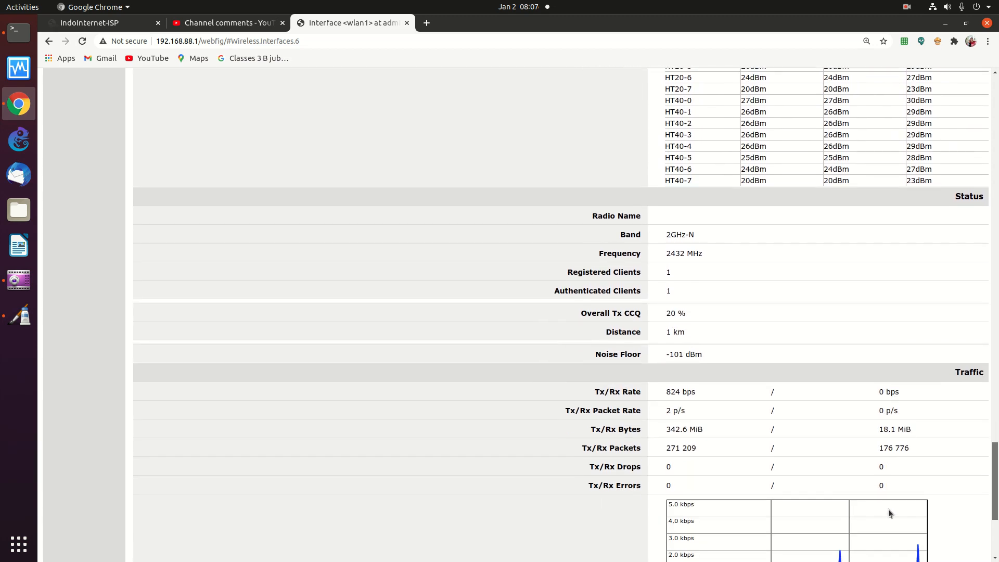
left_click_drag(888, 514, 881, 176)
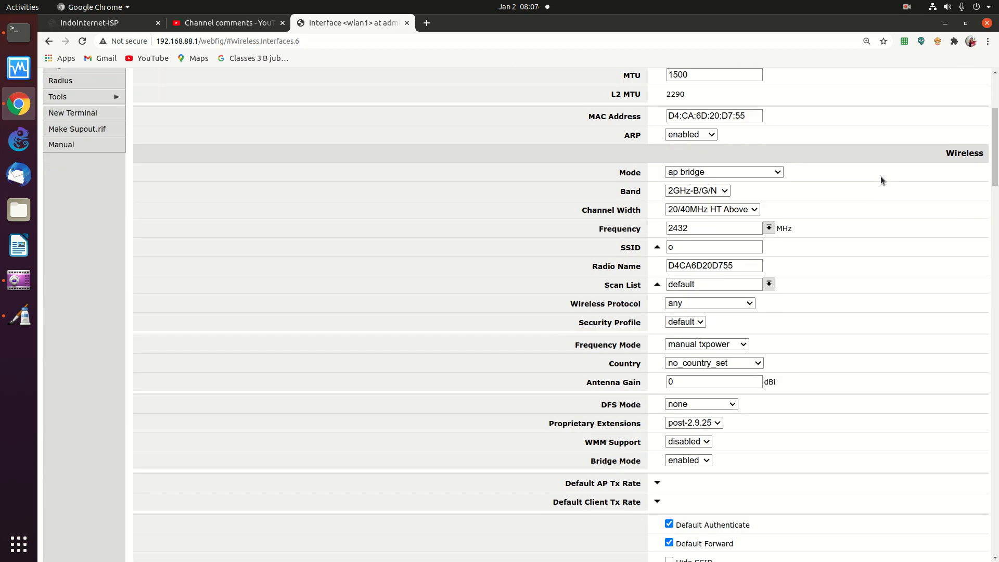
left_click(714, 196)
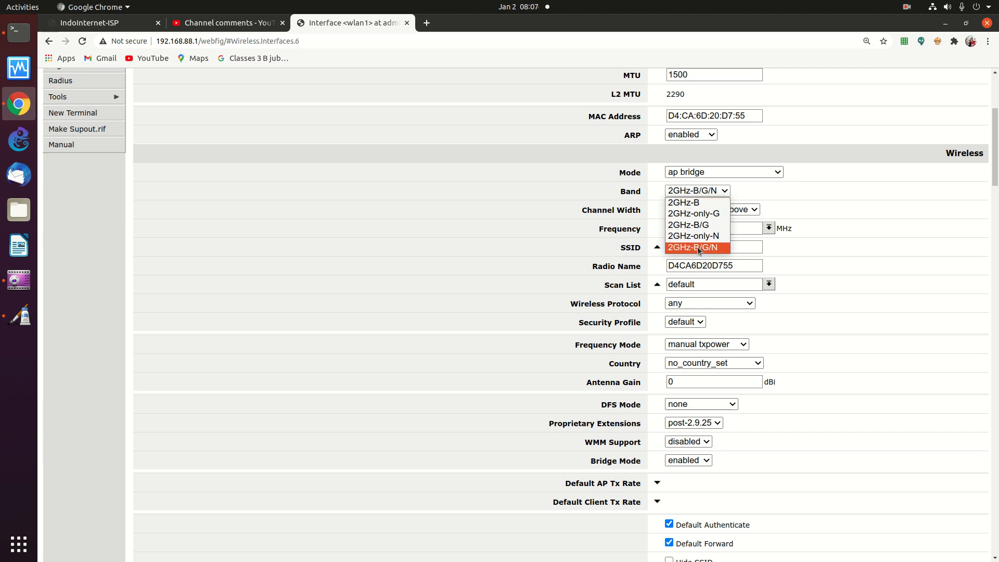
left_click(882, 213)
scroll(970, 198, "down", 6)
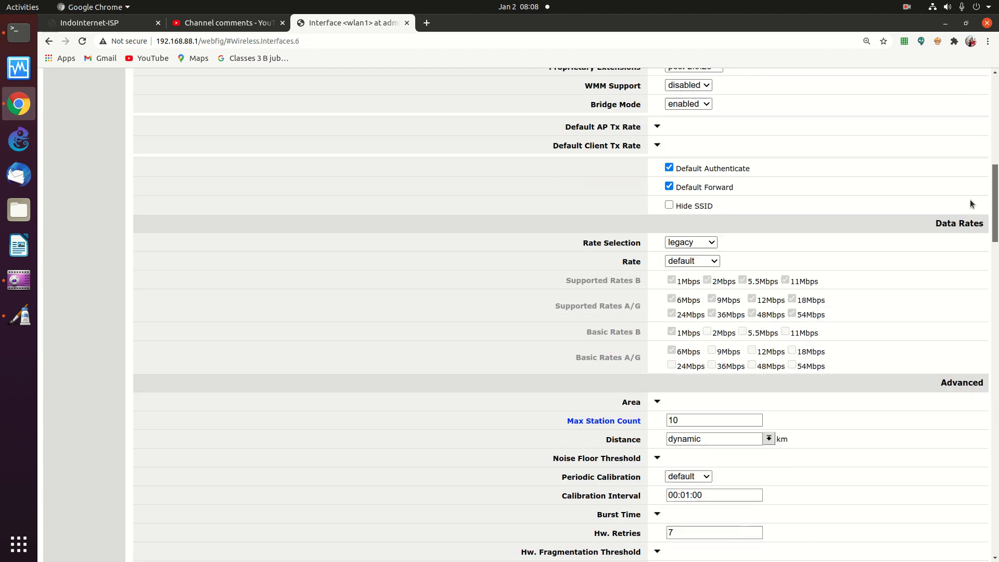
scroll(971, 199, "down", 1)
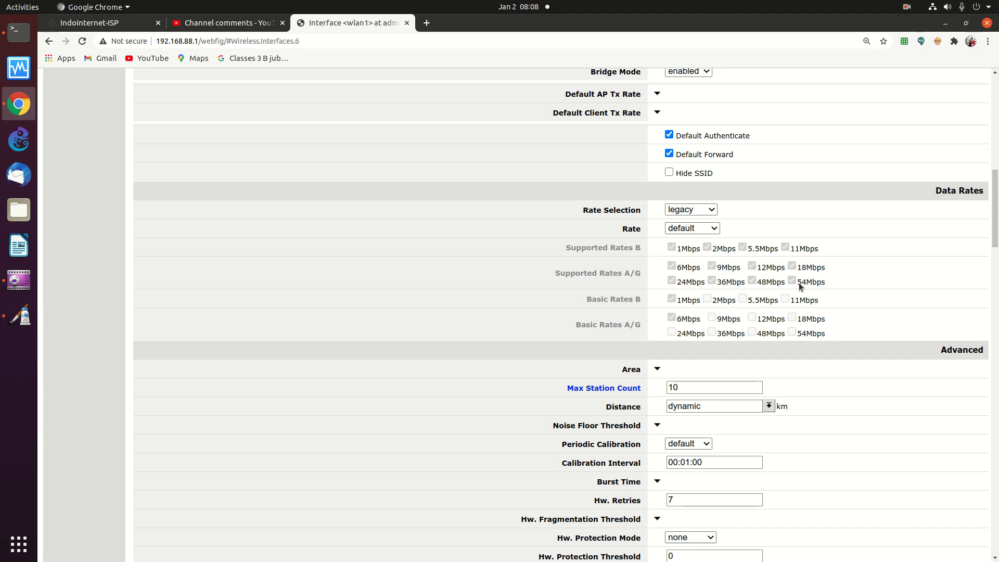
left_click_drag(995, 235, 995, 166)
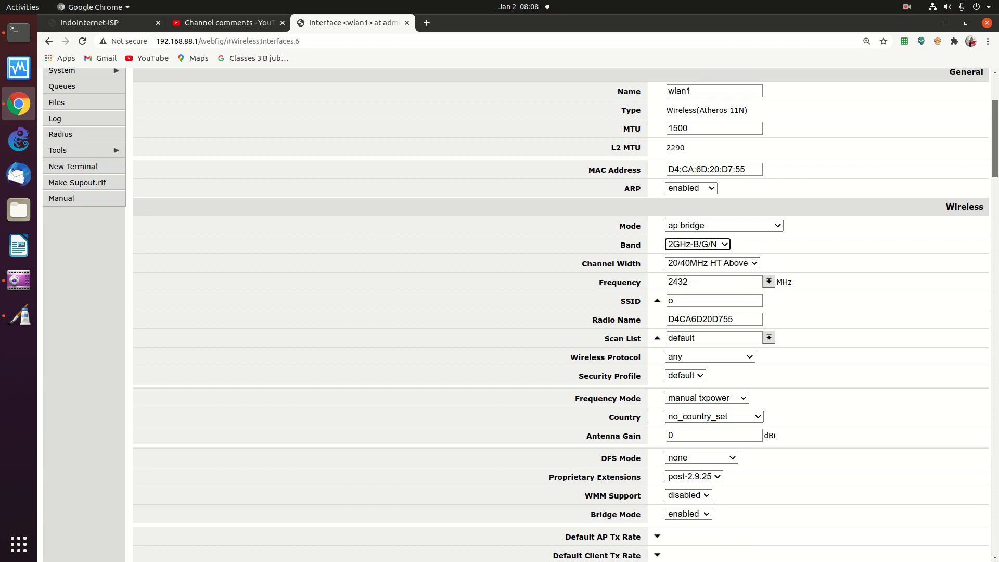
left_click(700, 245)
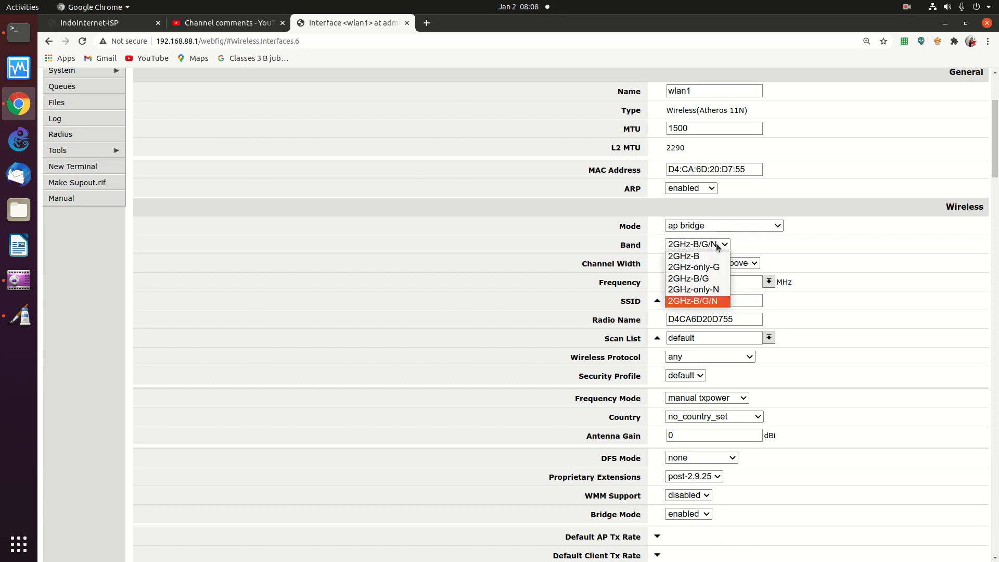
left_click(710, 302)
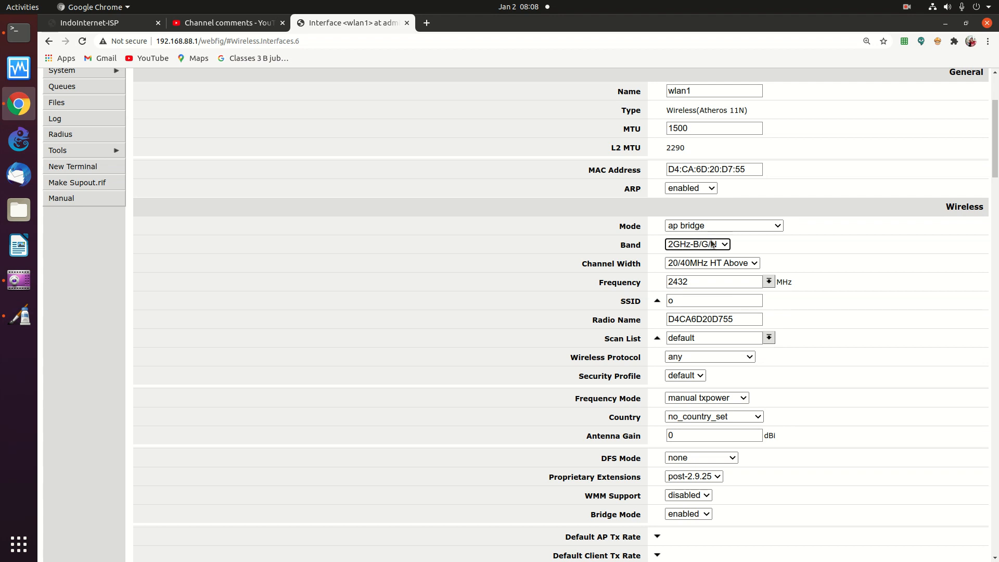
left_click(944, 135)
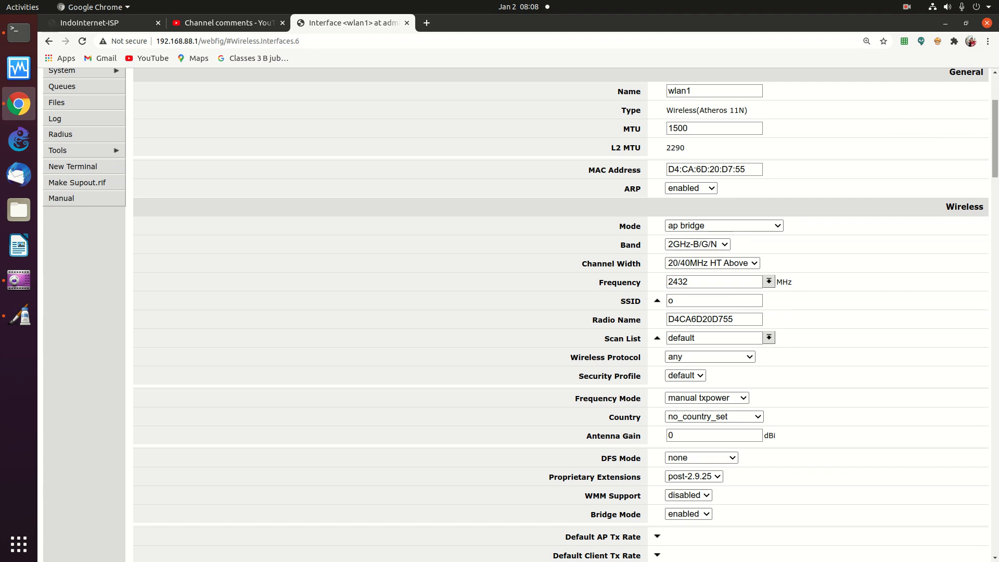
left_click_drag(997, 144, 994, 162)
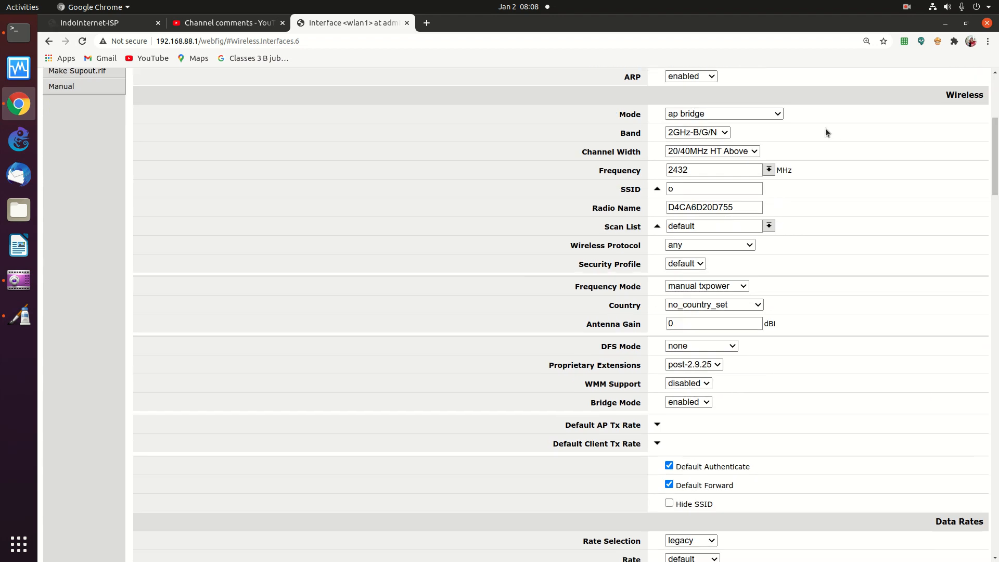
left_click(734, 152)
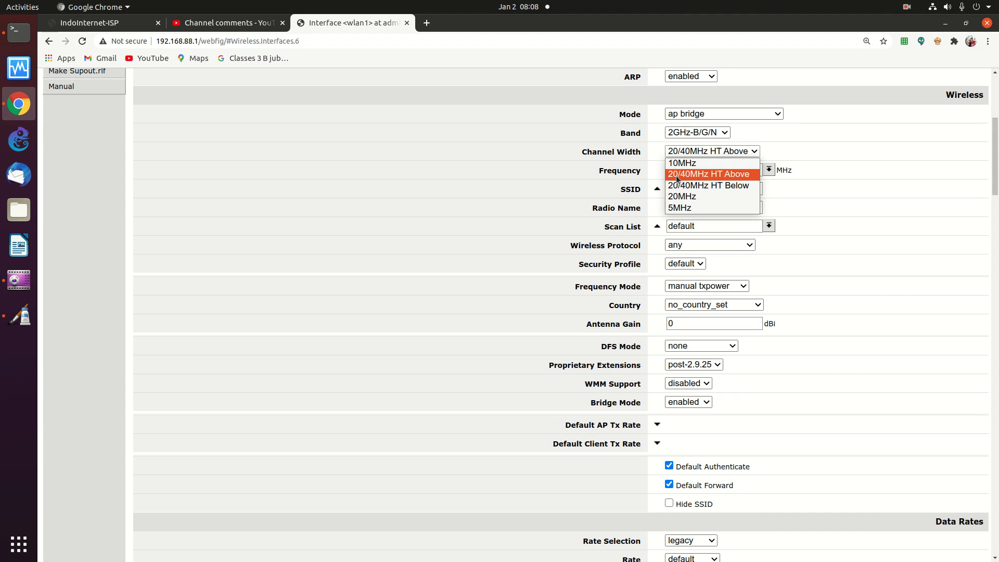
left_click(708, 173)
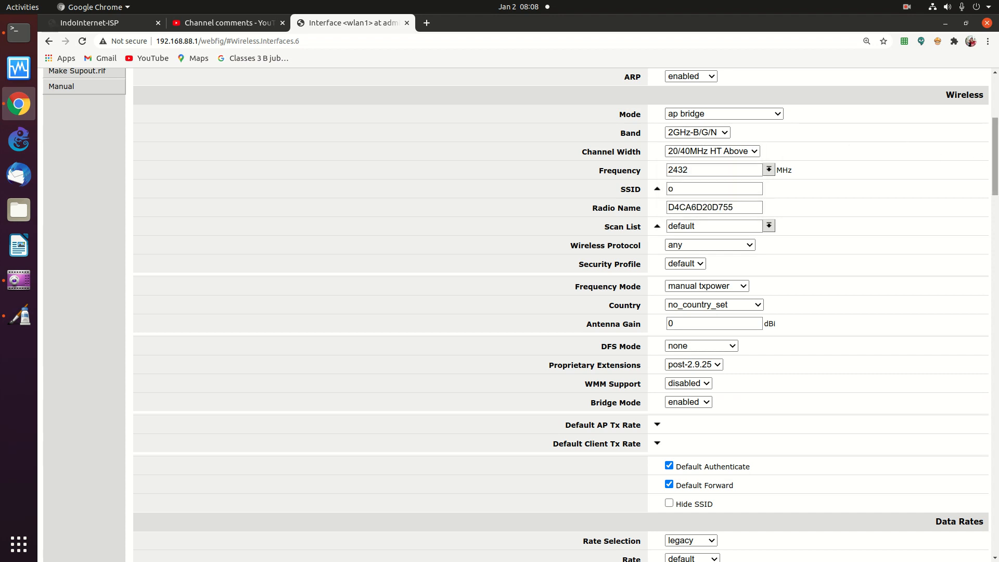
left_click_drag(993, 153, 984, 172)
left_click_drag(981, 86, 745, 39)
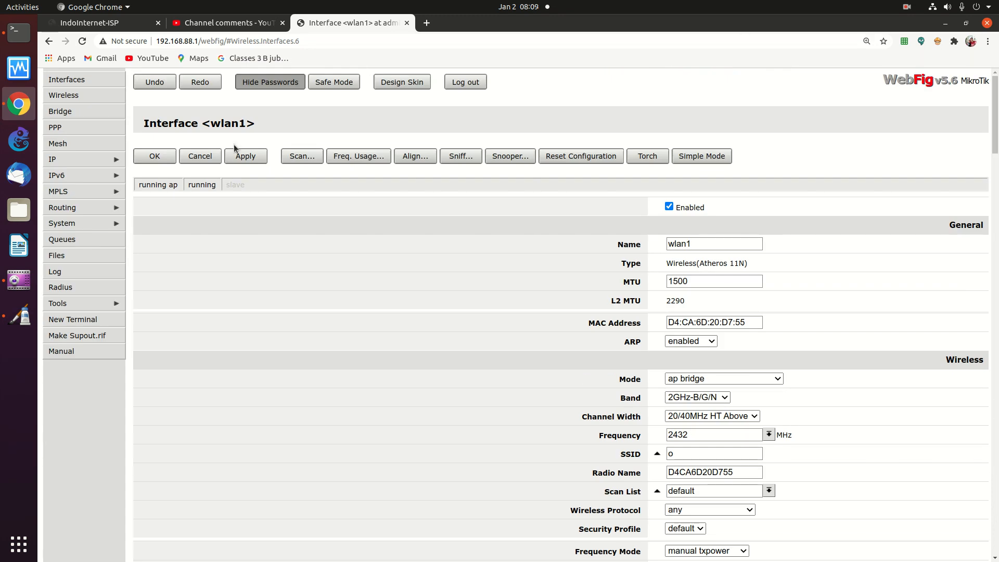
Apply wlan1's settings (AP on 2432 MHz, default security profile) and return to Wireless Tables
left_click(254, 161)
left_click(84, 95)
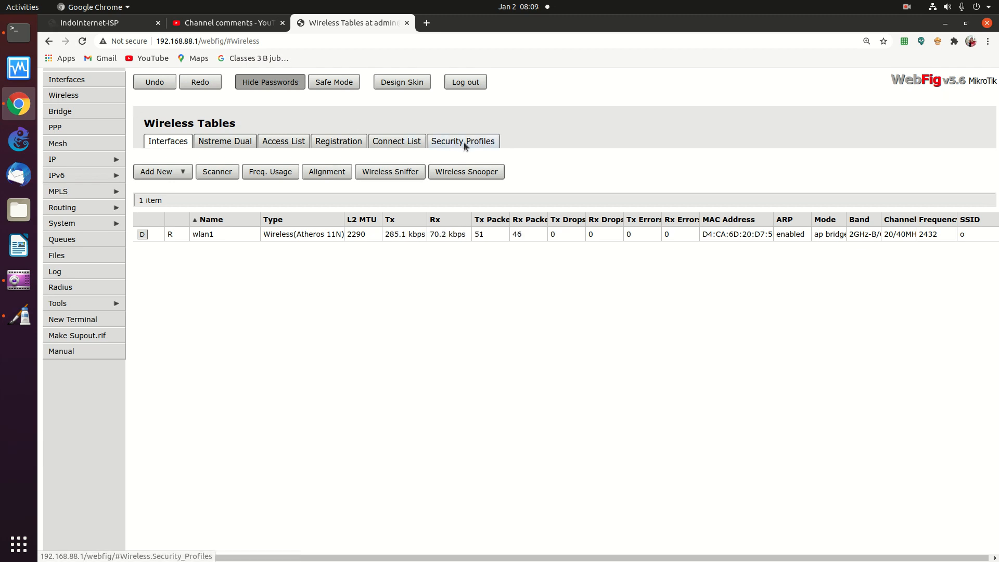
left_click(325, 236)
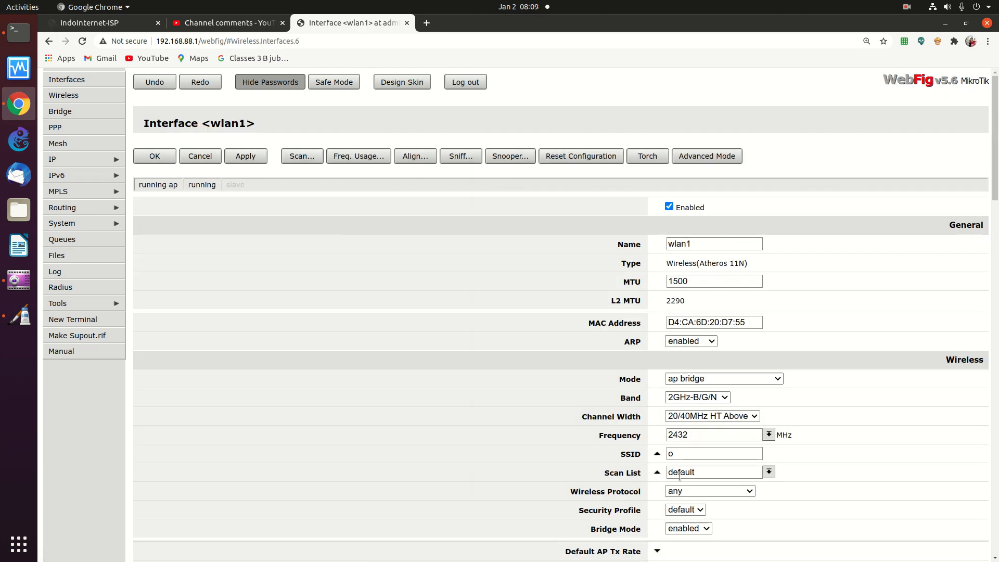
scroll(984, 213, "down", 4)
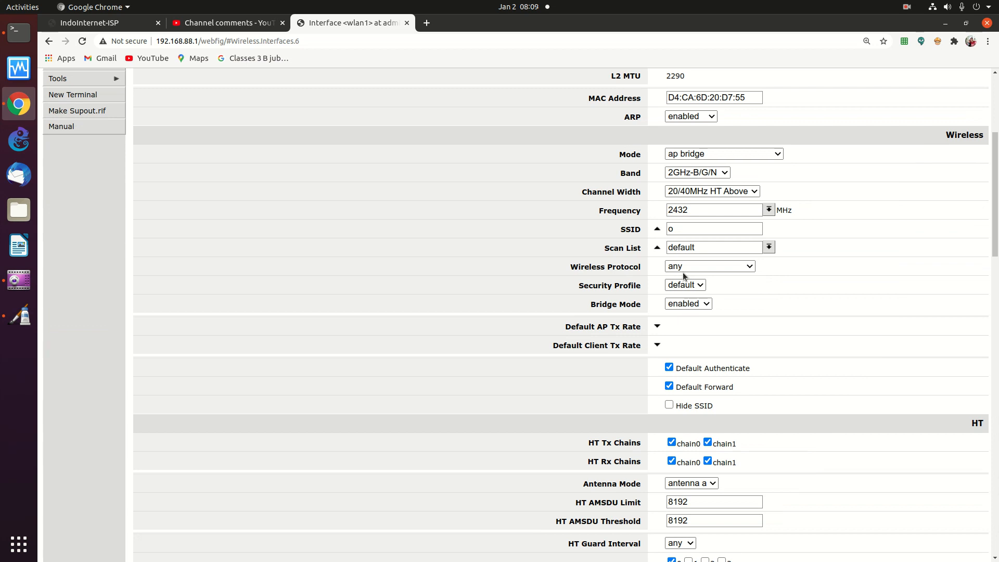
scroll(992, 203, "up", 5)
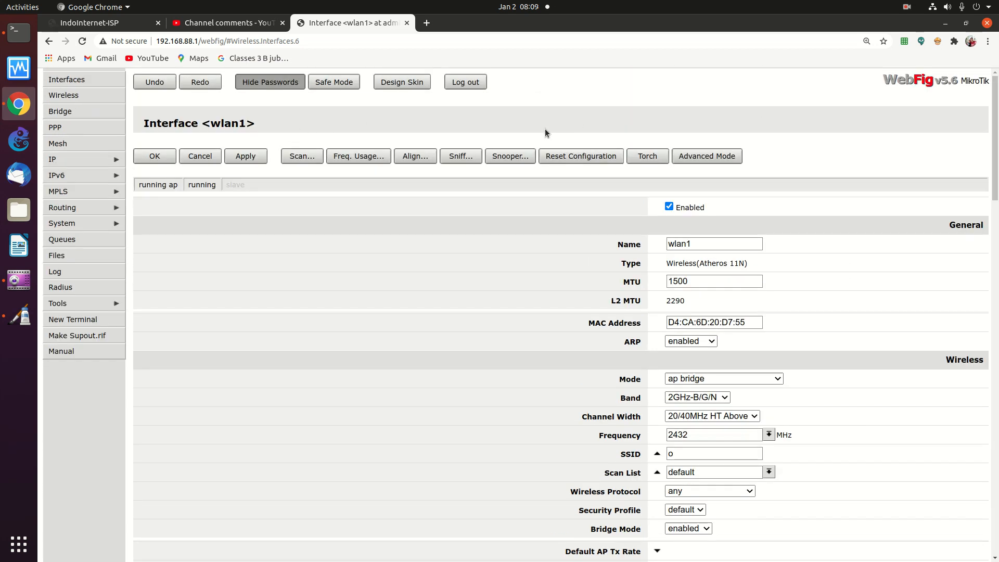
left_click(60, 96)
Add a new security profile named WPA-Aktif and enter its WPA and WPA2 pre-shared keys
left_click(463, 141)
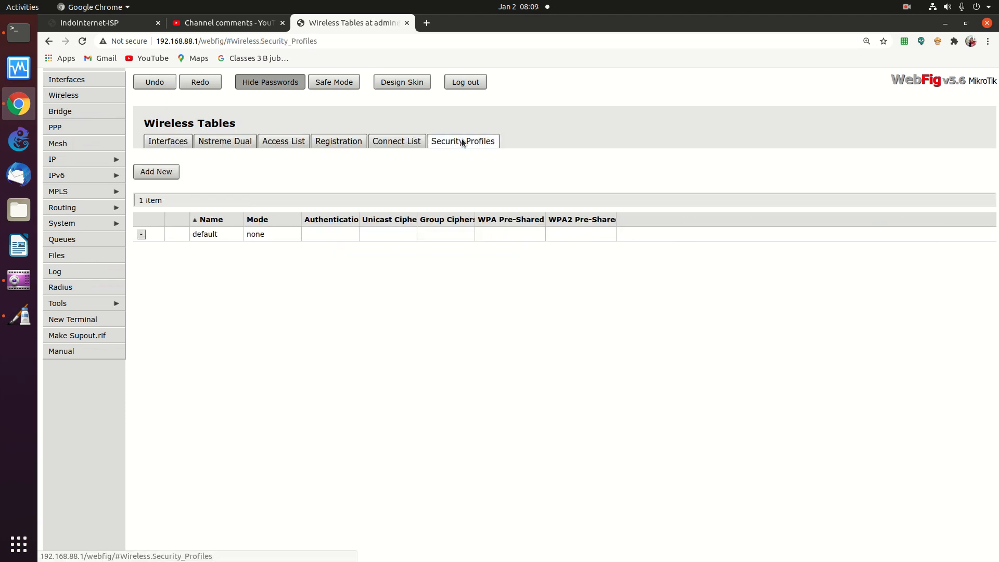
left_click(163, 171)
double_click(316, 206)
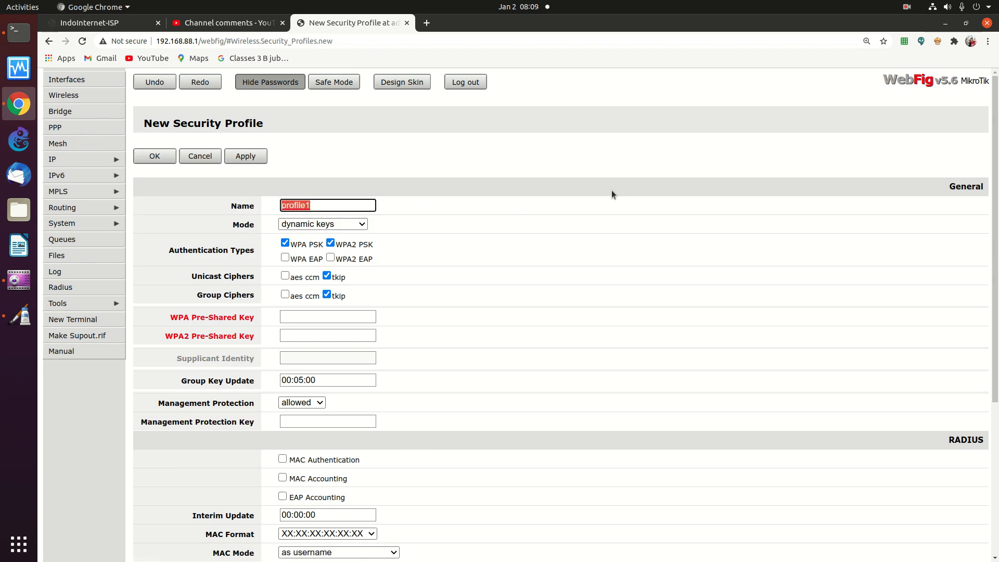
type("WPA-Aktif")
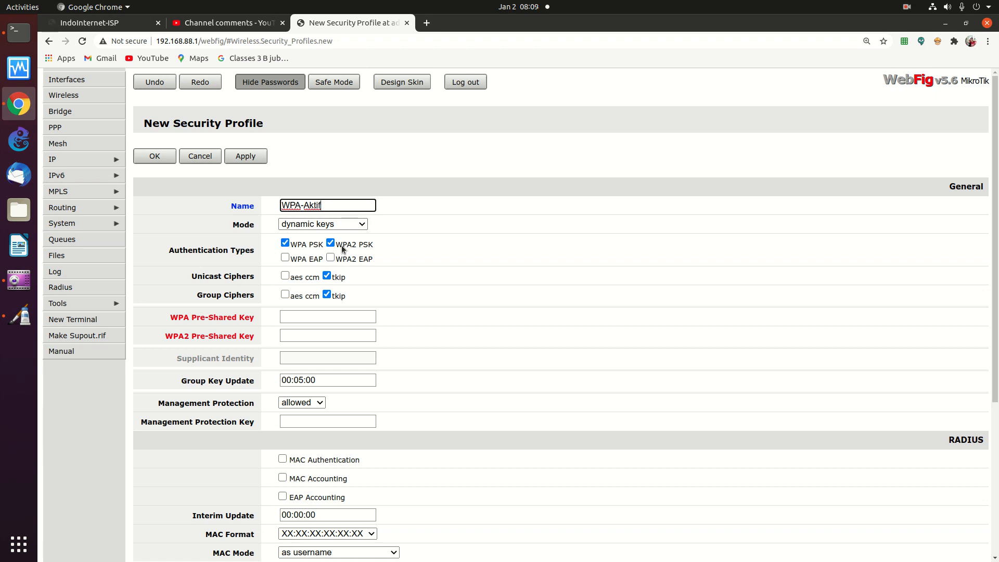
left_click(306, 317)
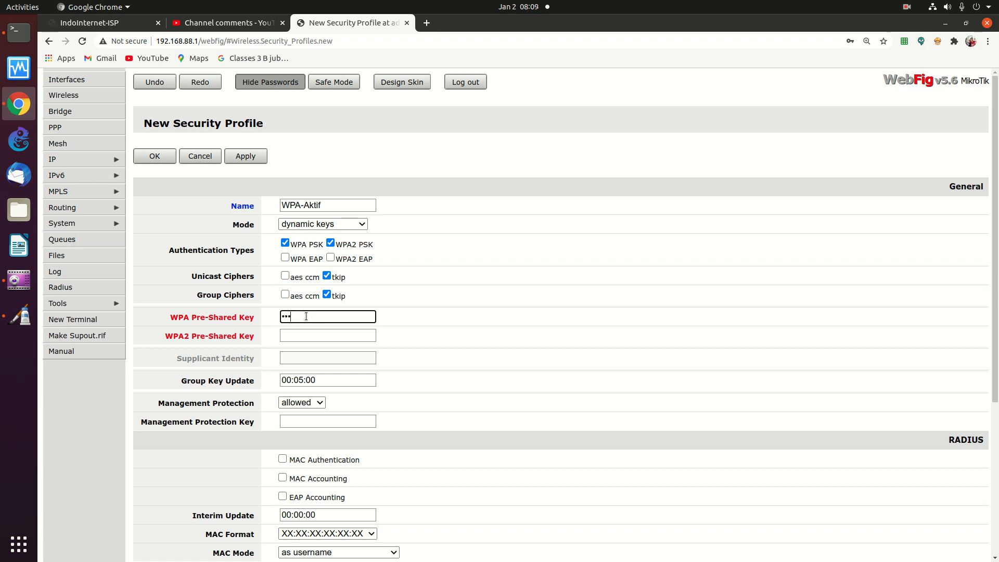
left_click(294, 335)
type("123456")
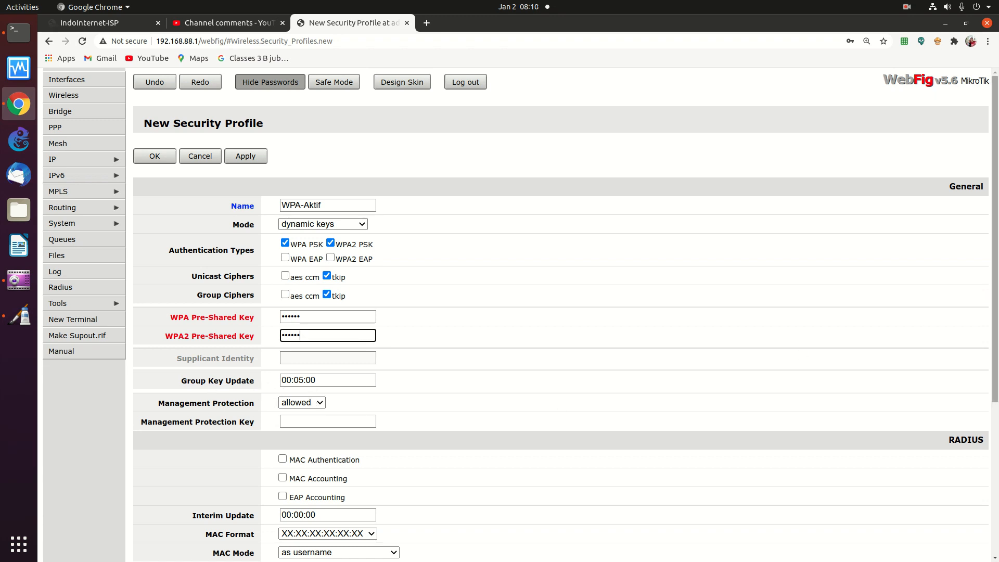
Review the profile's remaining options, leaving MAC Mode as username
scroll(966, 283, "down", 3)
scroll(948, 317, "down", 2)
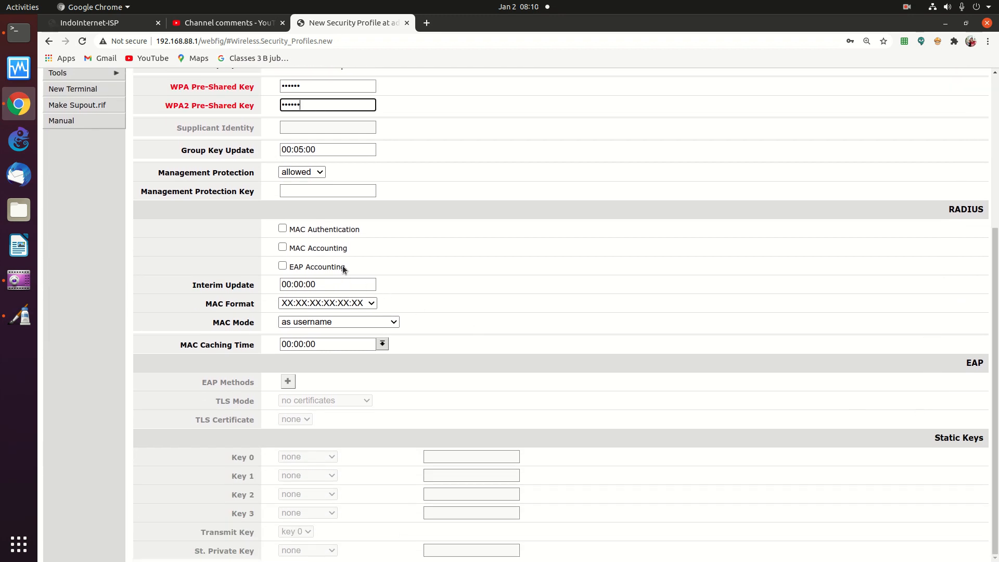
left_click(336, 324)
left_click(313, 334)
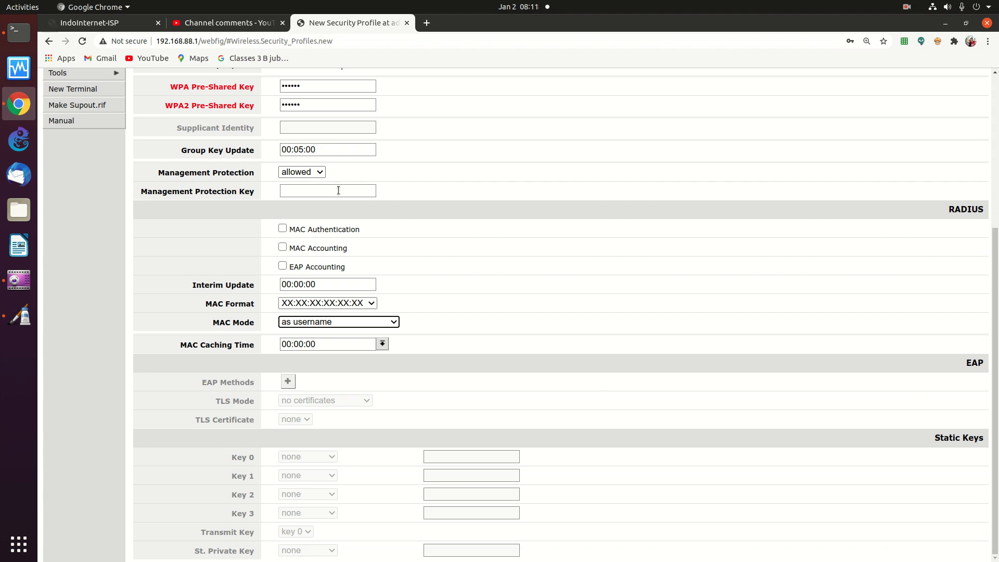
scroll(994, 245, "up", 5)
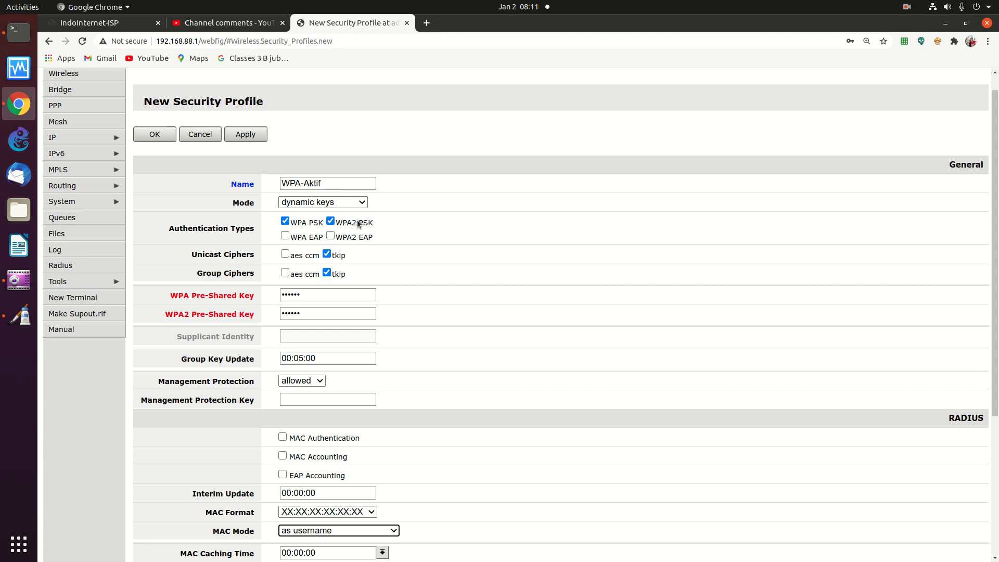
left_click_drag(995, 148, 938, 283)
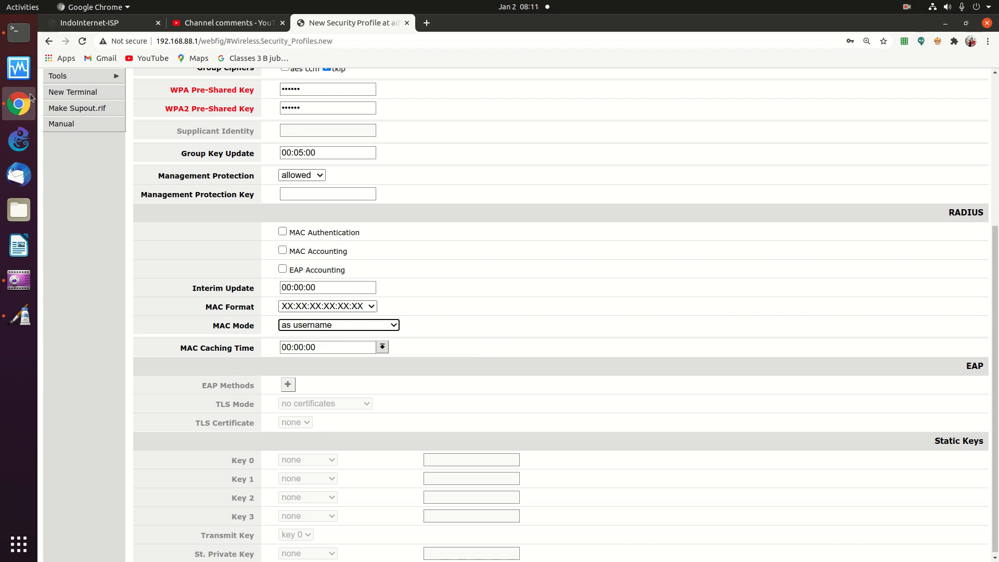
Find the wireless adapter's MAC 00:e0:2d:2a:05:40 in the ifconfig output, then return to WebFig
left_click(18, 32)
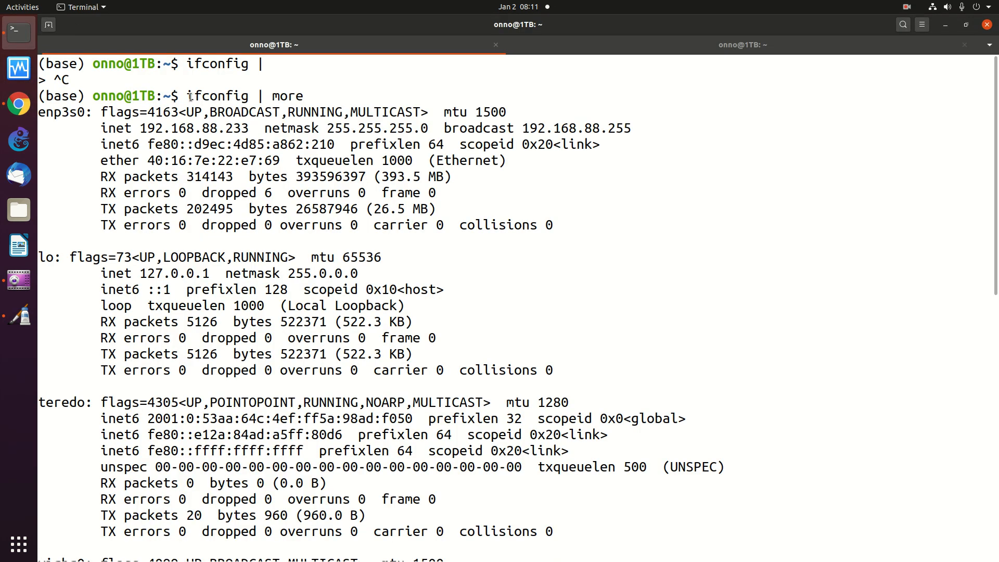
left_click_drag(186, 92, 250, 93)
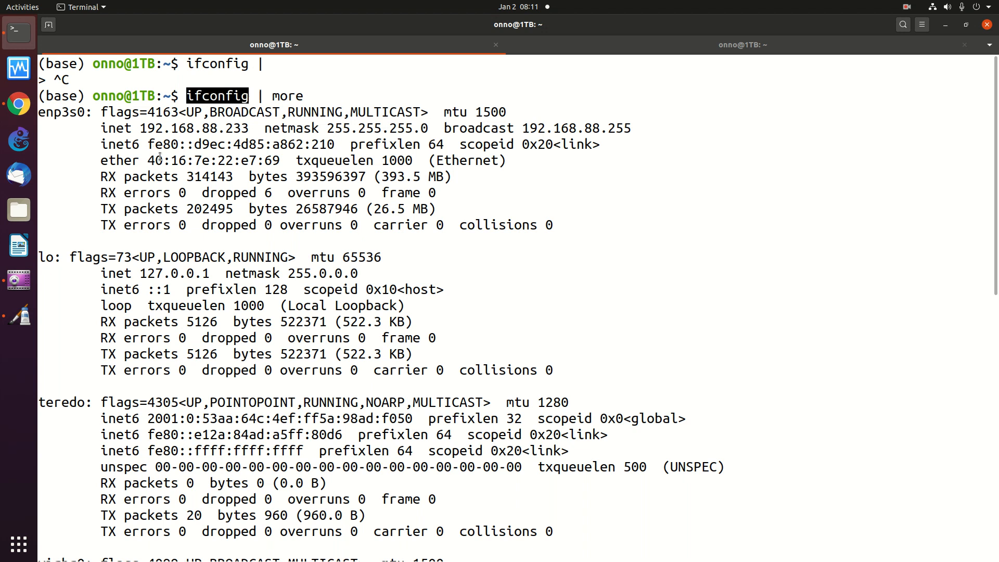
left_click_drag(147, 160, 281, 161)
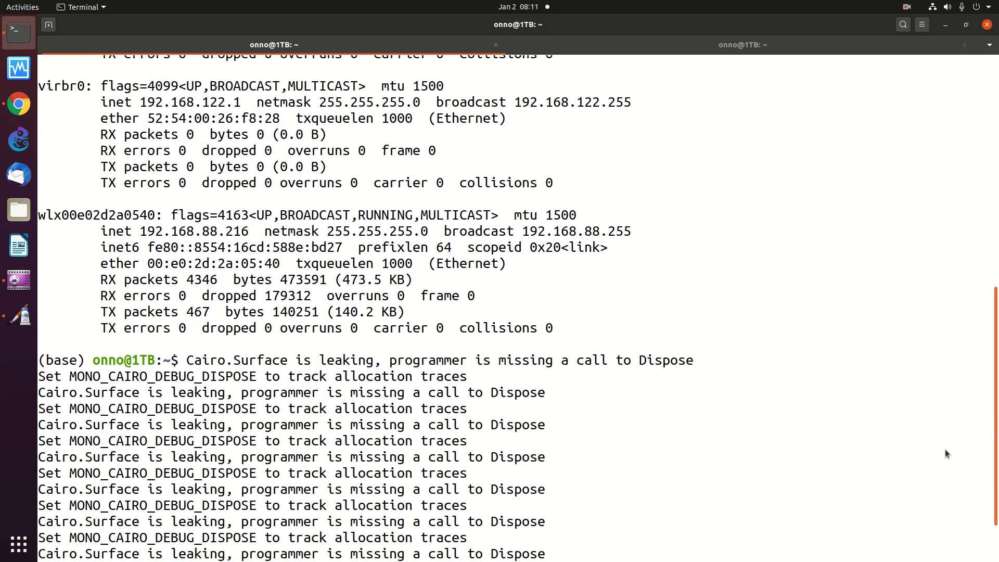
scroll(950, 427, "up", 2)
left_click_drag(142, 337, 281, 340)
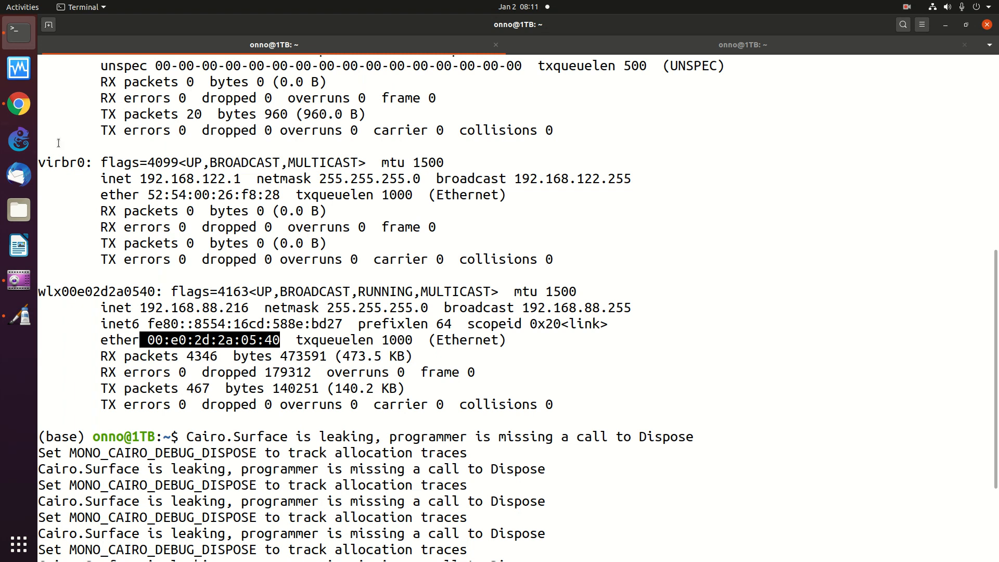
left_click(19, 104)
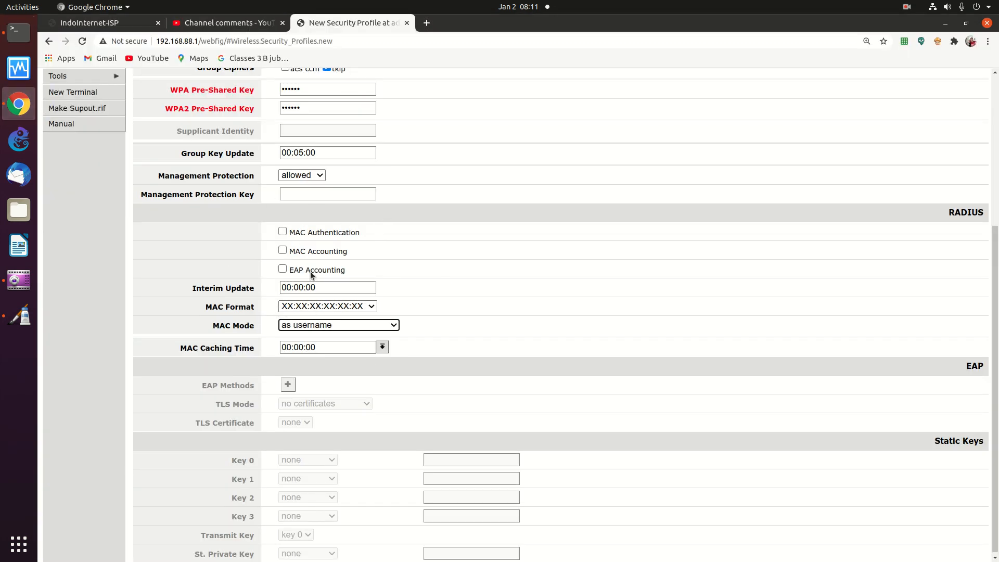
left_click(282, 233)
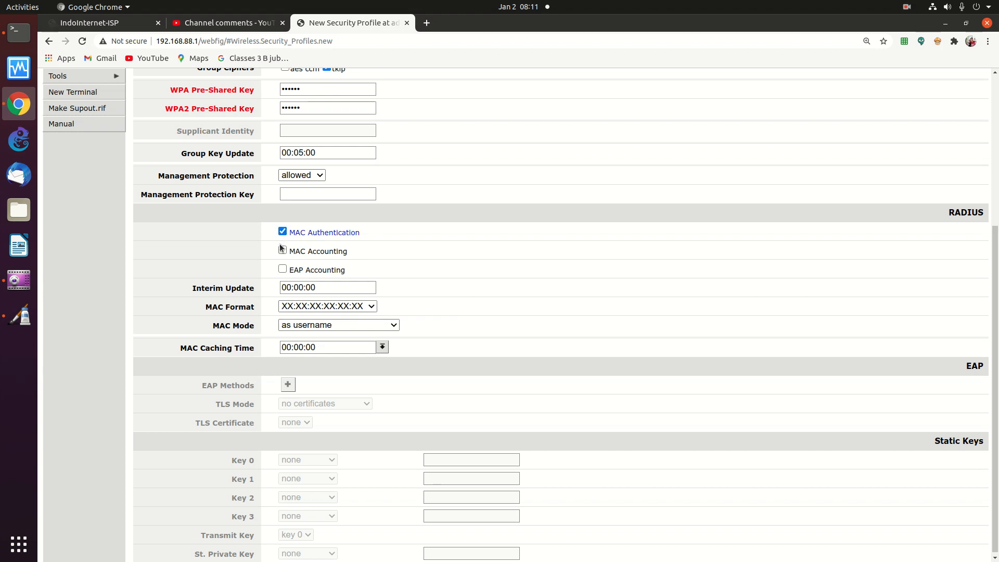
left_click(282, 251)
scroll(987, 354, "down", 1)
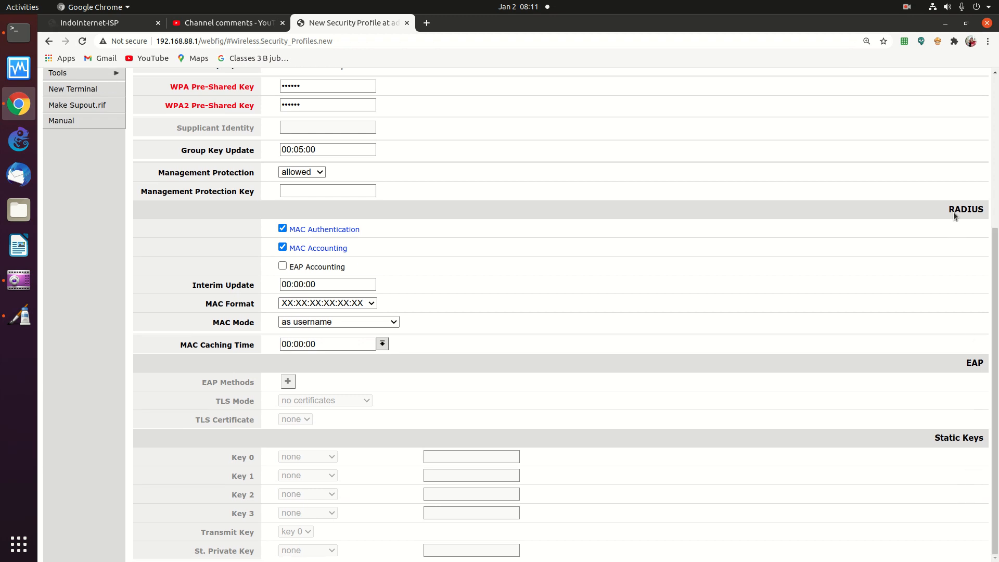
left_click(283, 228)
left_click(283, 247)
left_click_drag(997, 288, 996, 188)
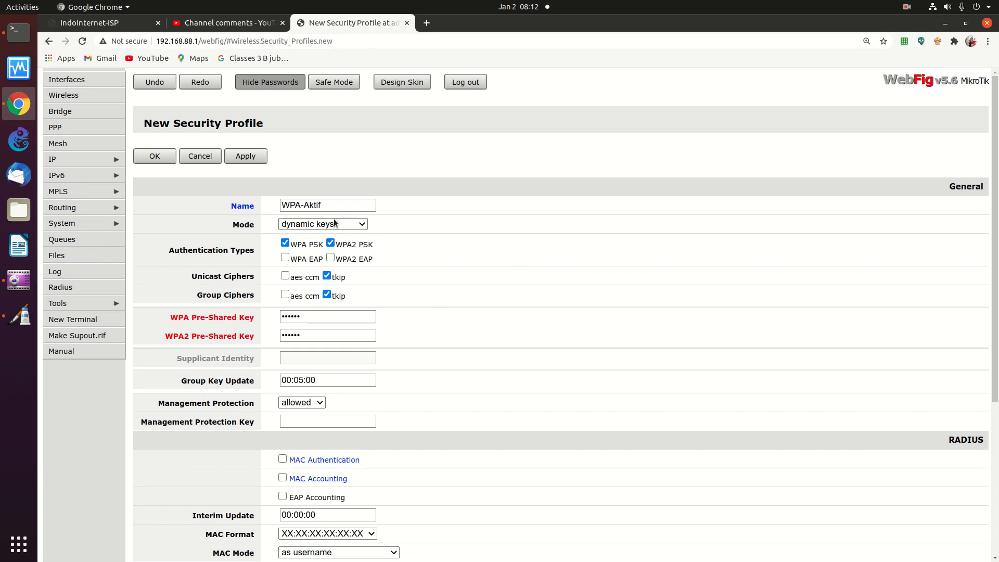
Try applying the WPA-Aktif profile and dismiss both 'Invalid value' warnings about the short key
left_click(246, 155)
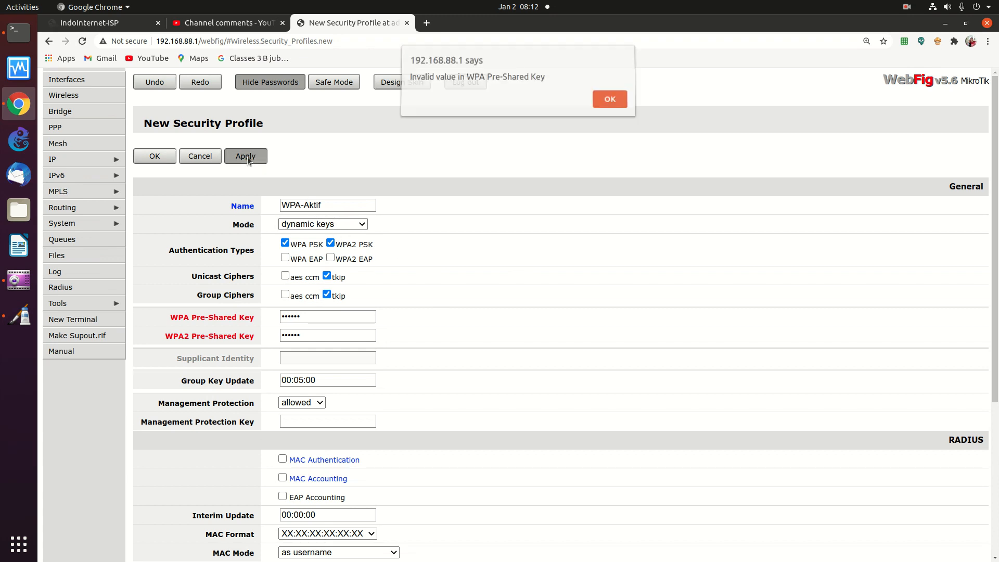
left_click(605, 99)
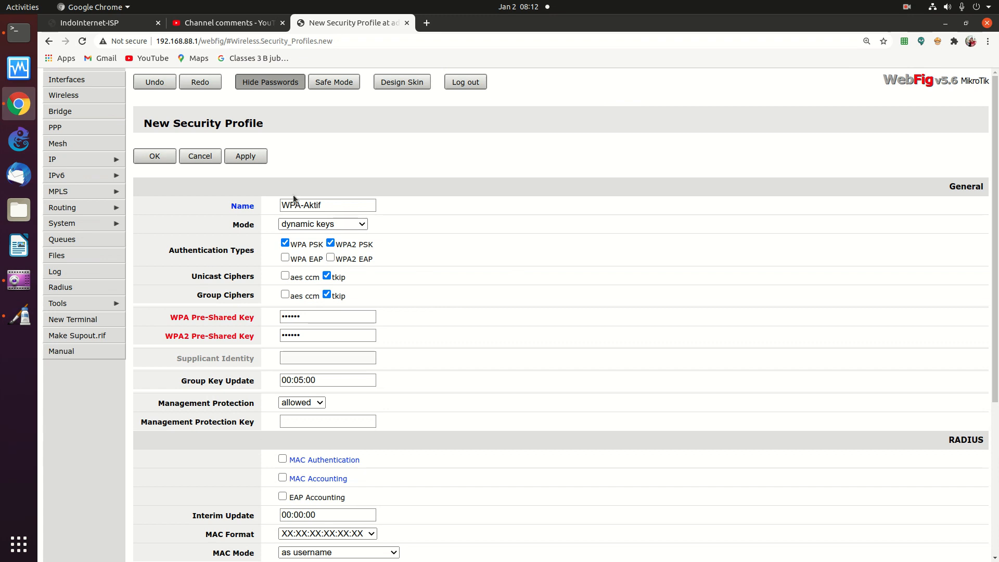
left_click(247, 158)
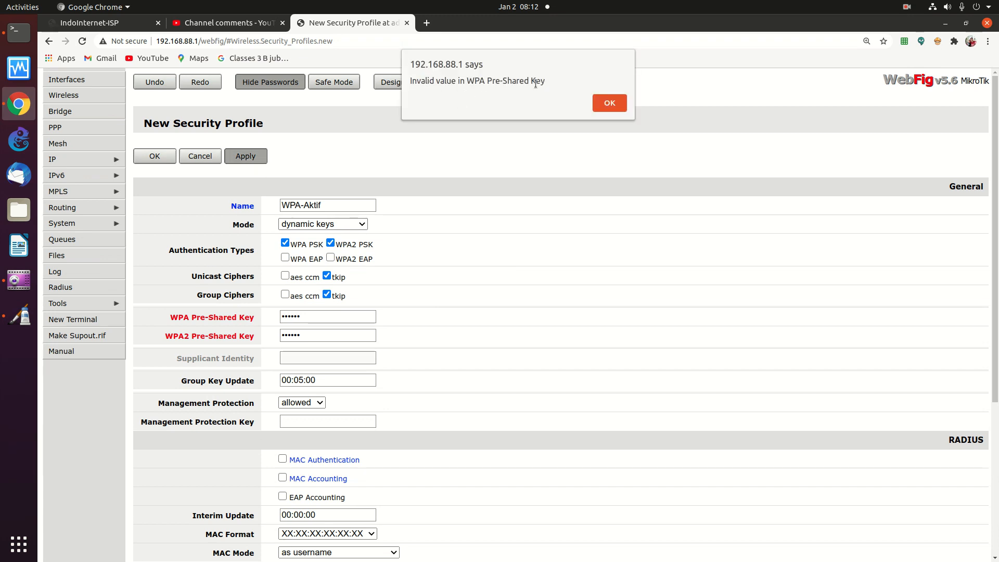
key("Return")
Replace the WPA pre-shared key with a 10-character key
double_click(329, 313)
type("1234")
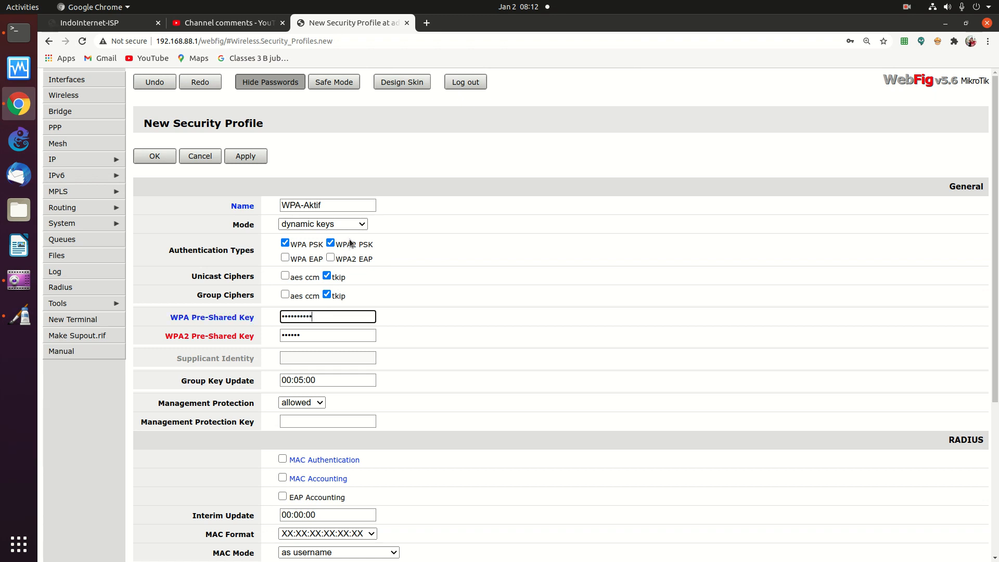
key("BackSpace")
key("BackSpace")
key("BackSpace")
key("BackSpace")
key("BackSpace")
key("BackSpace")
key("BackSpace")
key("BackSpace")
key("BackSpace")
key("BackSpace")
type("1234567890")
key("Tab")
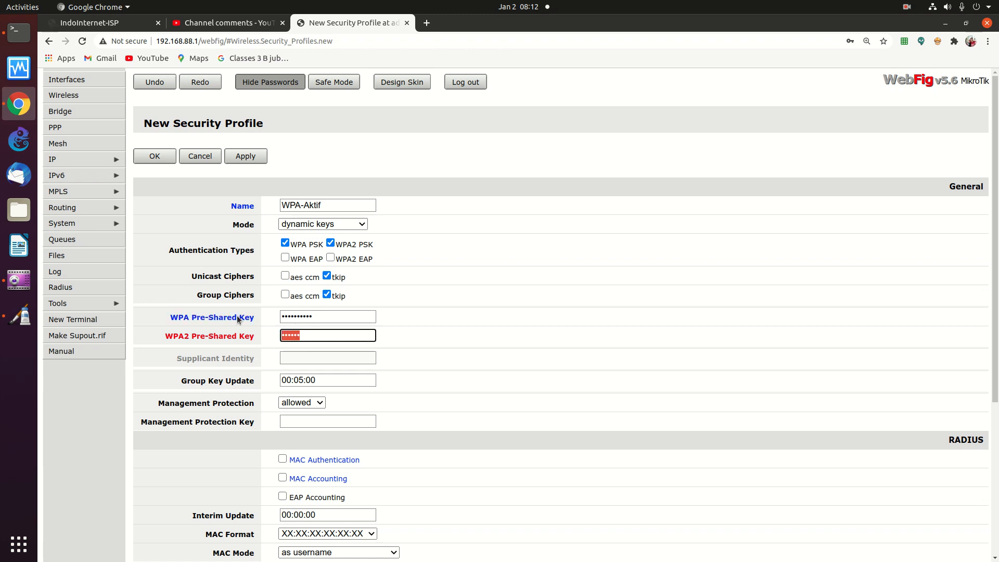
type("1234567890")
Apply the WPA-Aktif profile, decline Chrome's password saving, and close the form
left_click(255, 161)
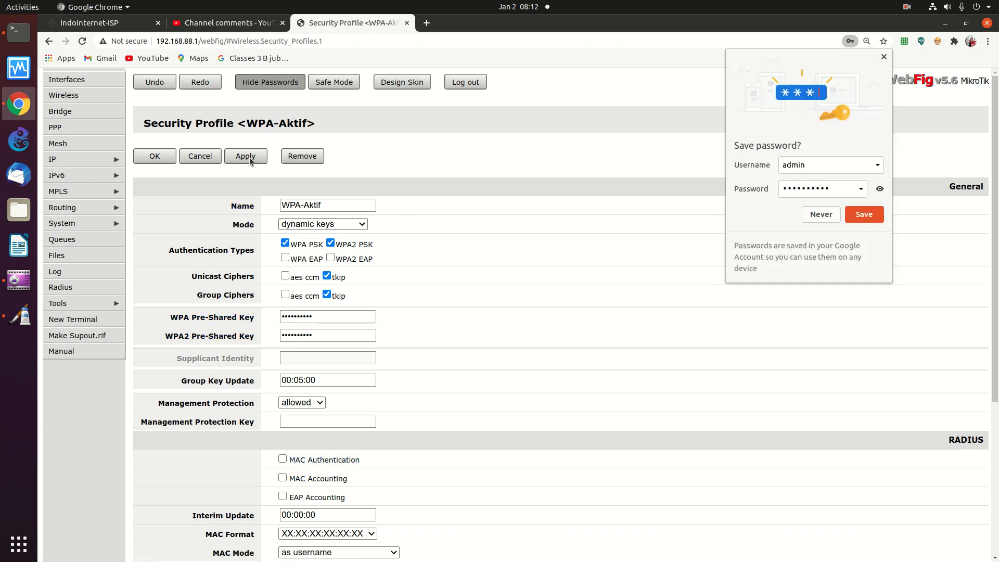
left_click(821, 215)
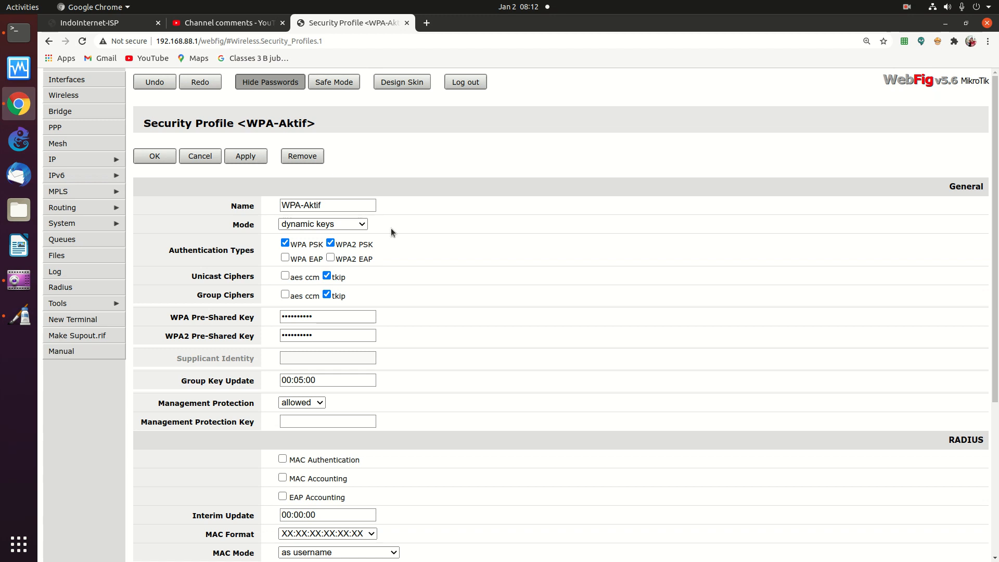
left_click(155, 157)
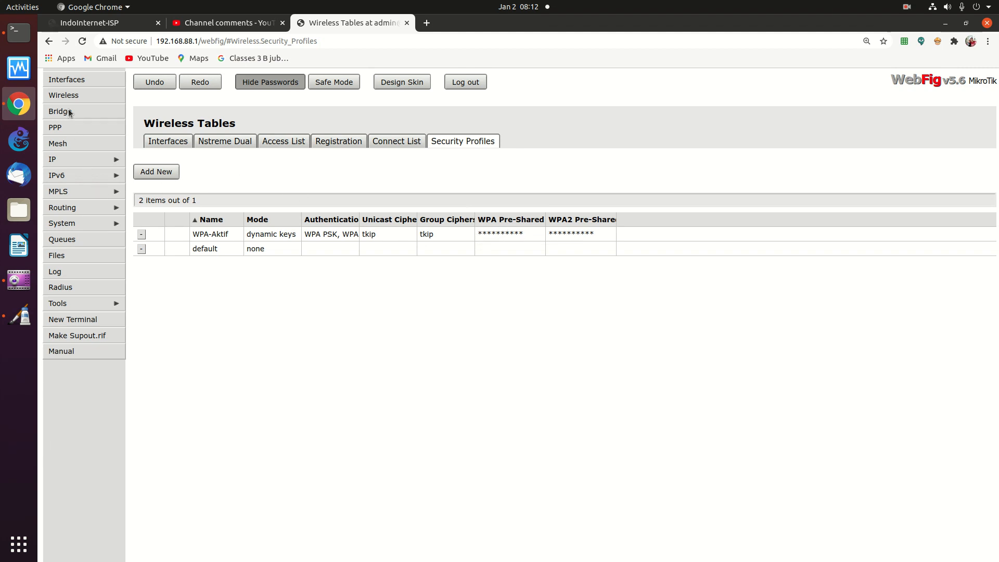
Set wlan1's Security Profile to WPA-Aktif, apply it and close the interface settings
left_click(66, 95)
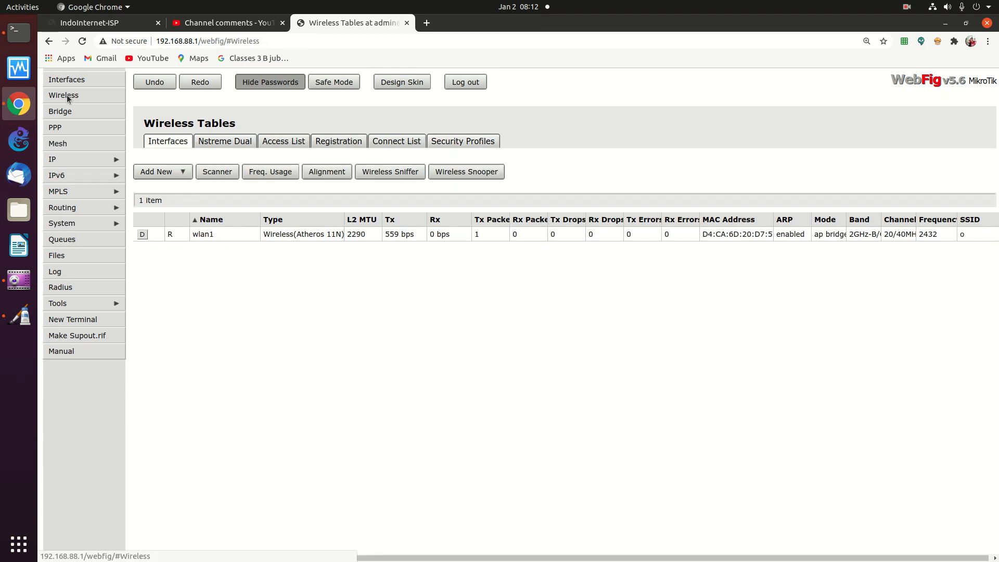
left_click(324, 234)
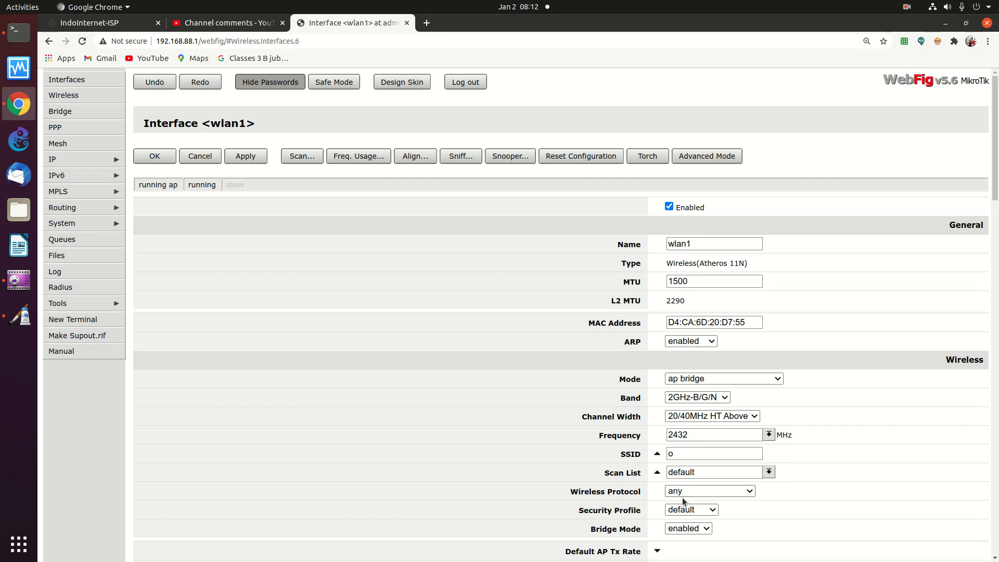
scroll(984, 243, "down", 5)
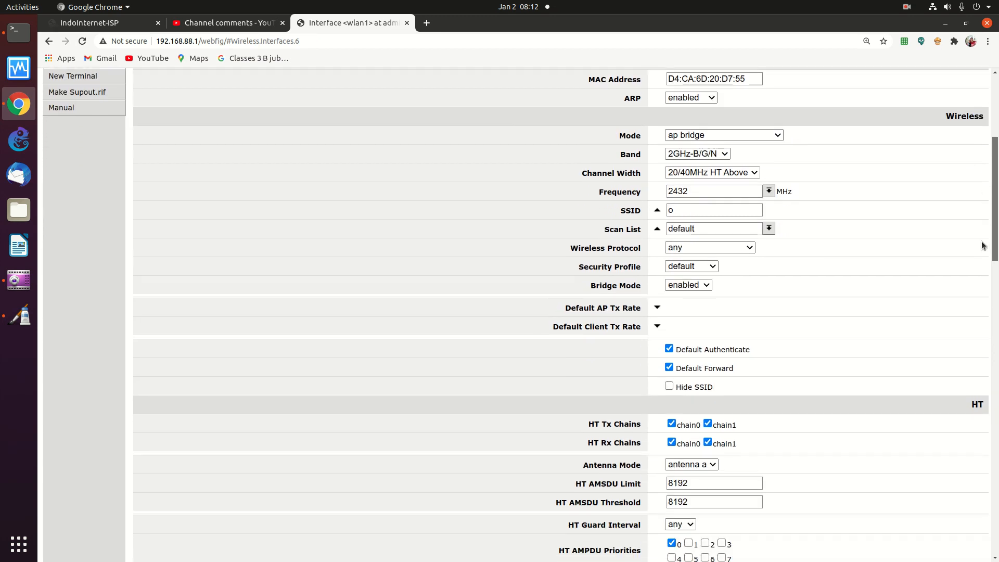
scroll(984, 243, "down", 3)
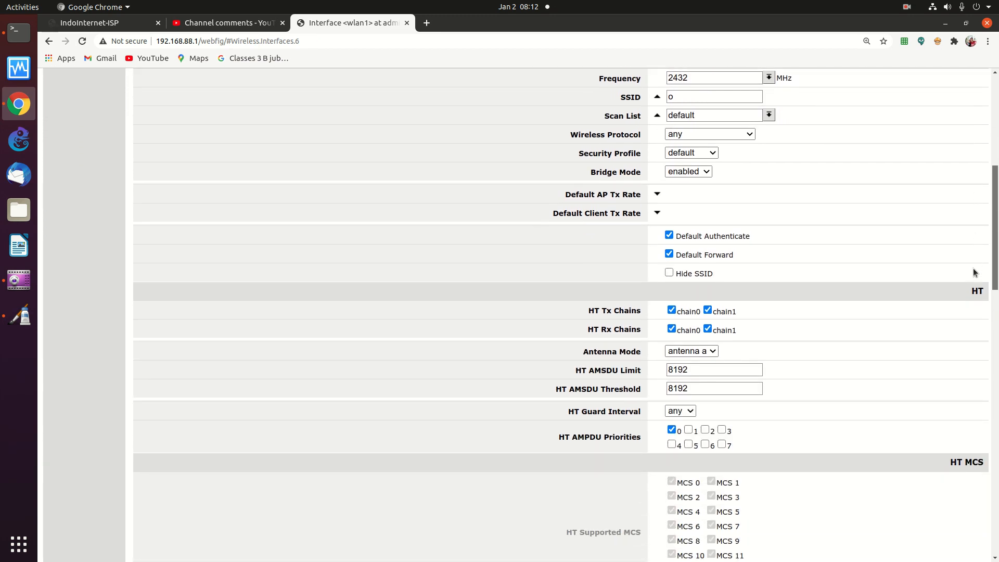
scroll(978, 266, "up", 2)
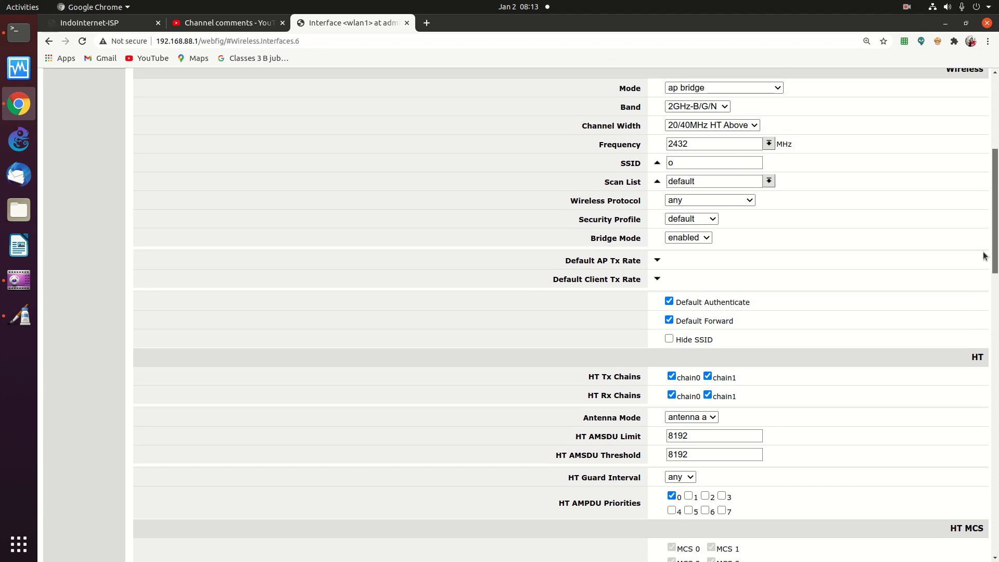
left_click(686, 222)
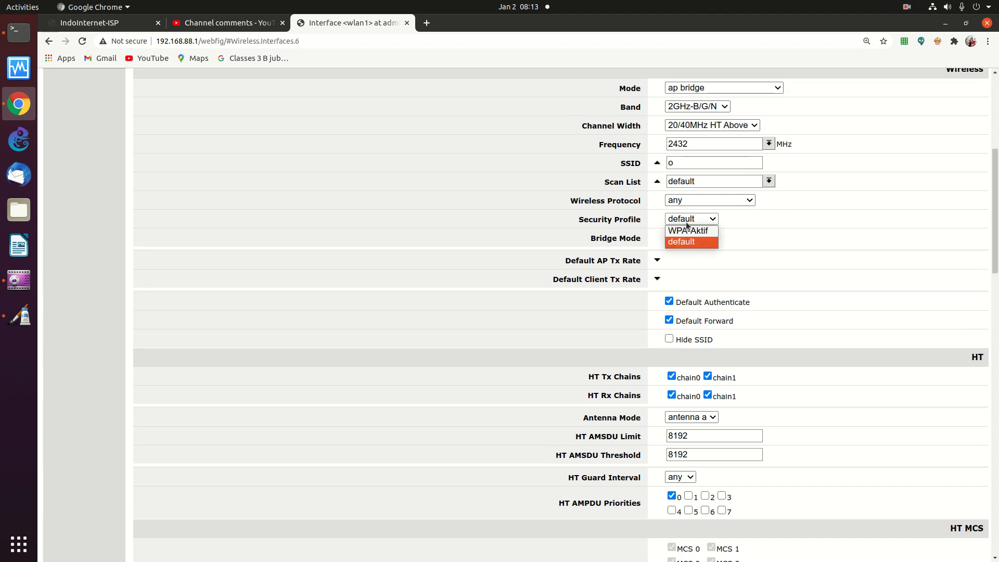
left_click(682, 230)
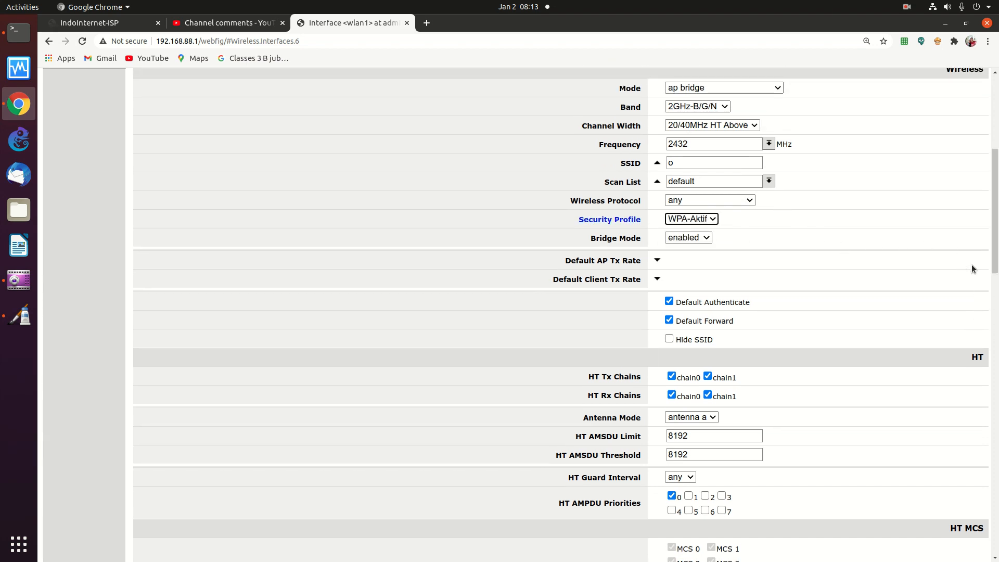
scroll(964, 262, "up", 6)
left_click(244, 157)
left_click(152, 156)
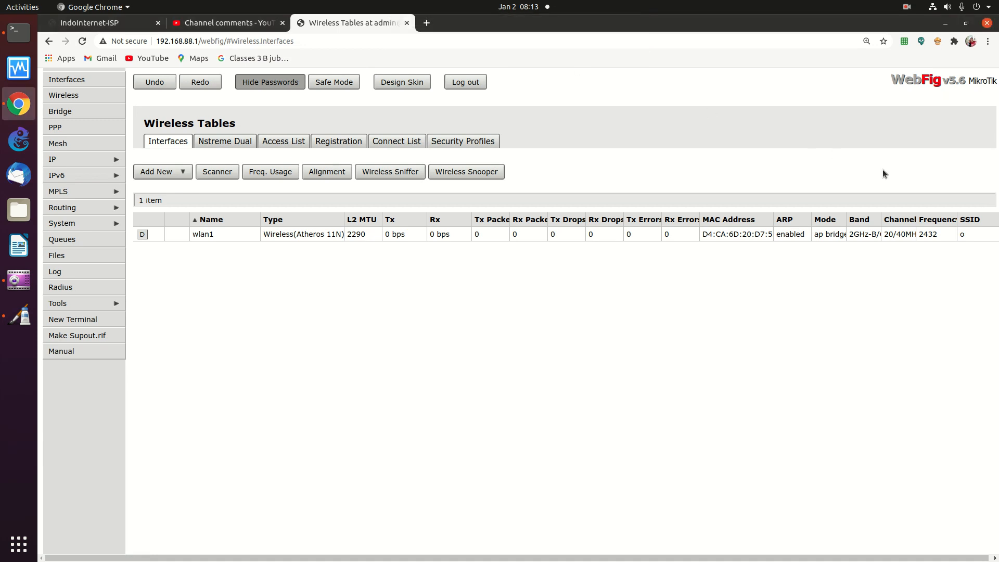
Return to the Wireless Tables list and open GNOME Settings on the Wi-Fi page
left_click(65, 96)
left_click(946, 10)
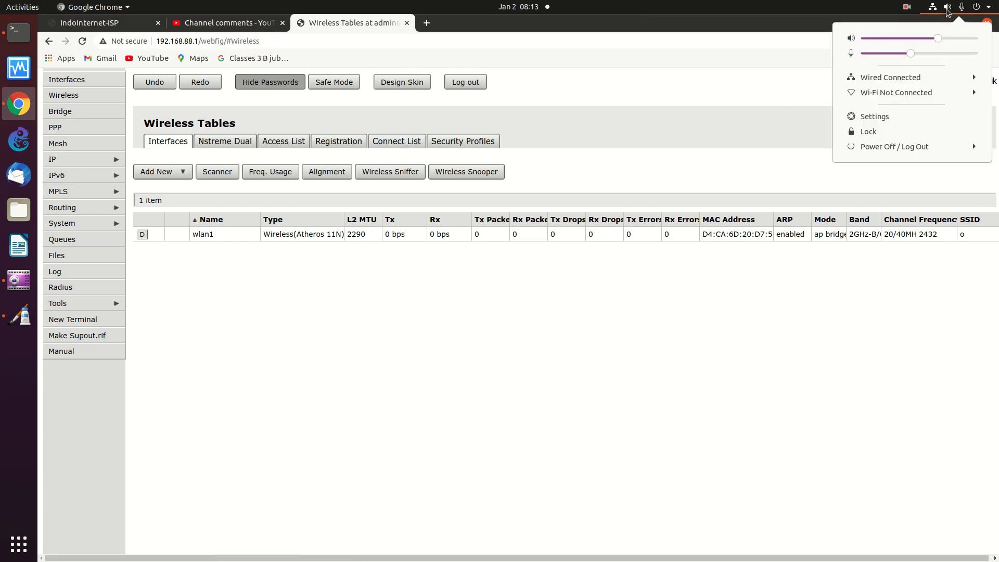
left_click(879, 116)
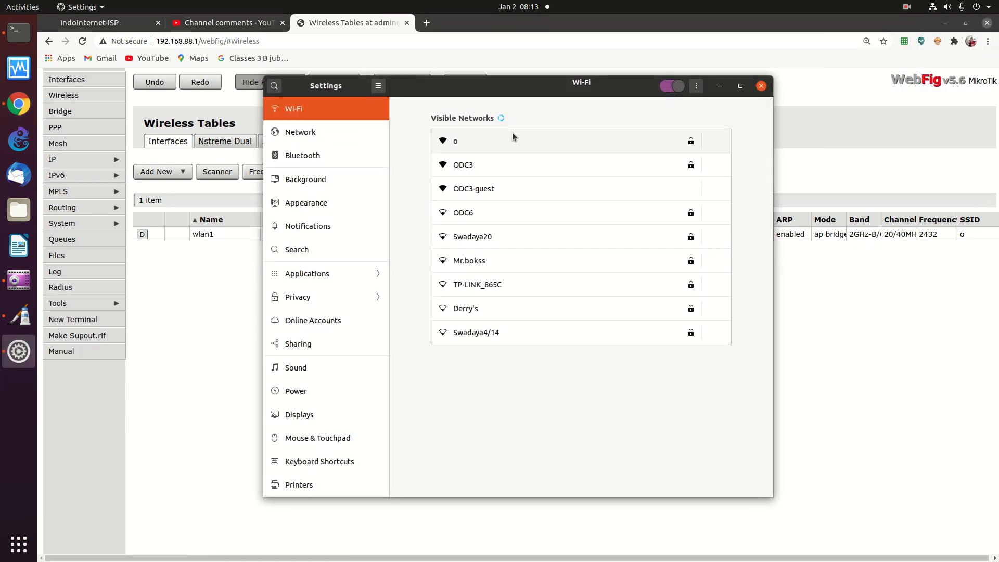
Try joining network 'o' twice, cancel both password prompts, and close Settings
left_click(470, 149)
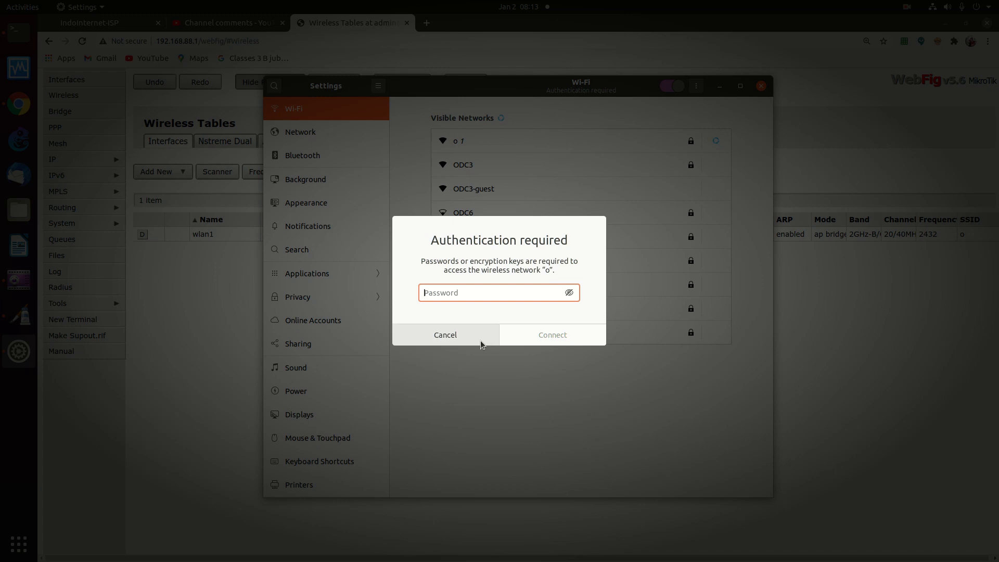
left_click(464, 340)
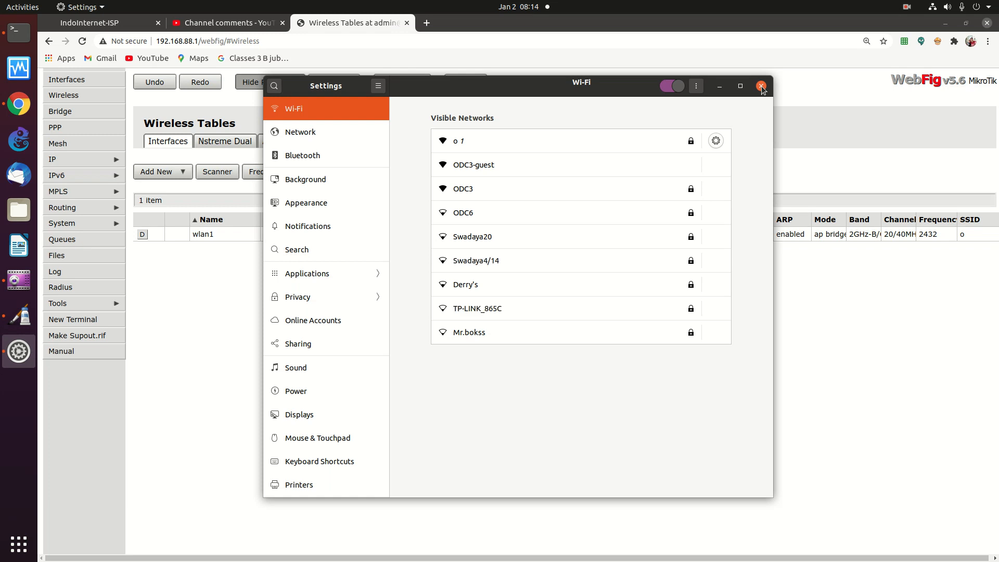
left_click(460, 145)
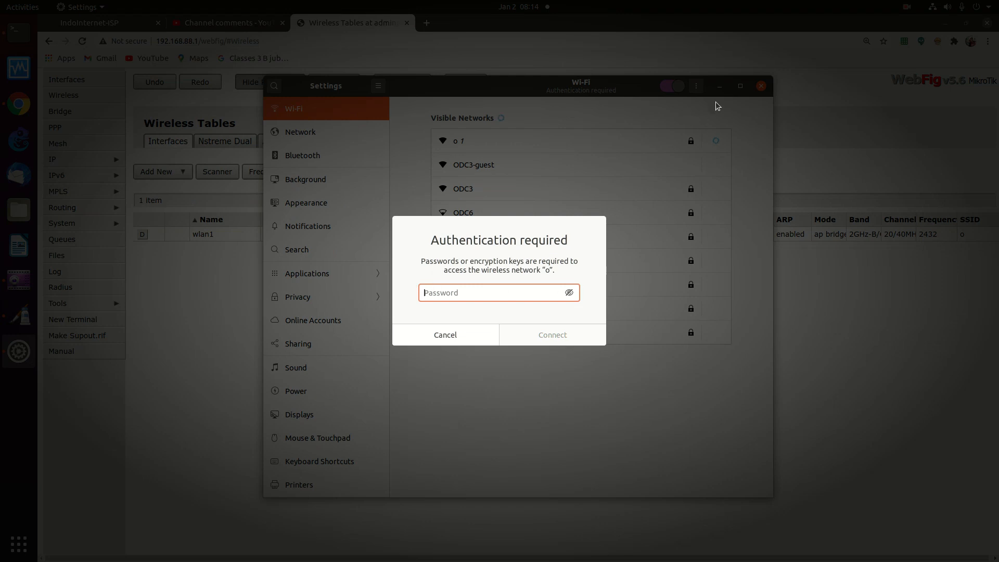
left_click(432, 336)
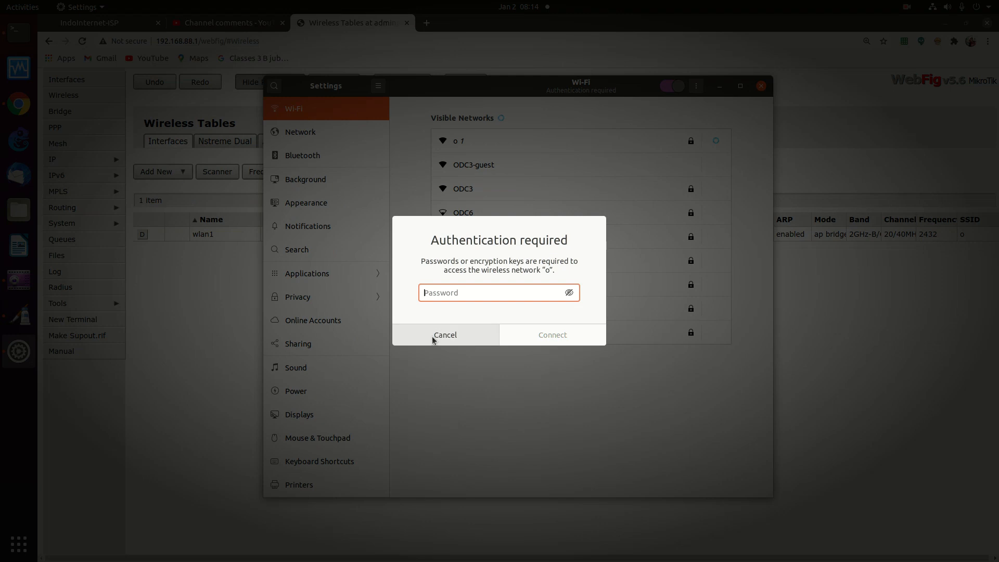
left_click(761, 86)
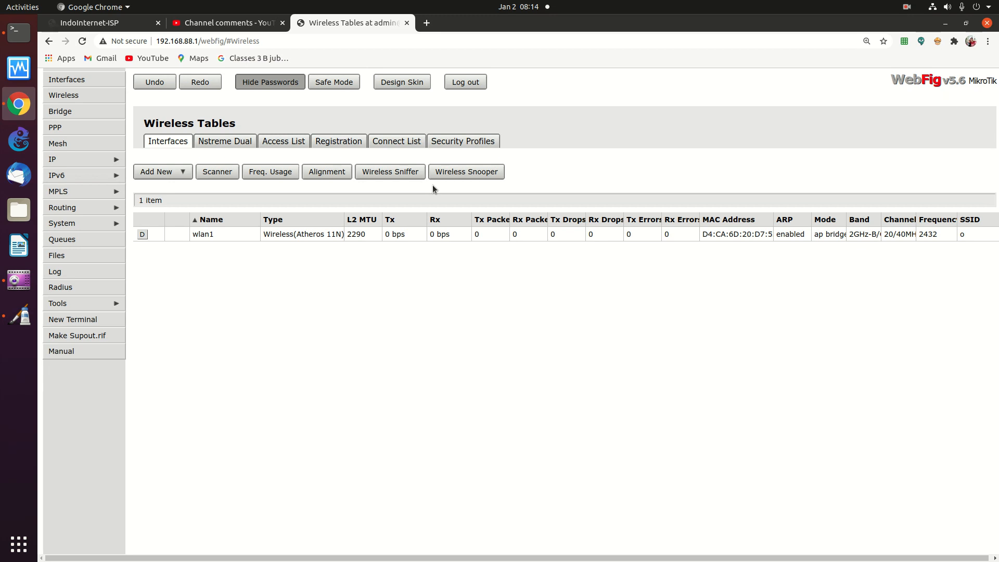
left_click(907, 7)
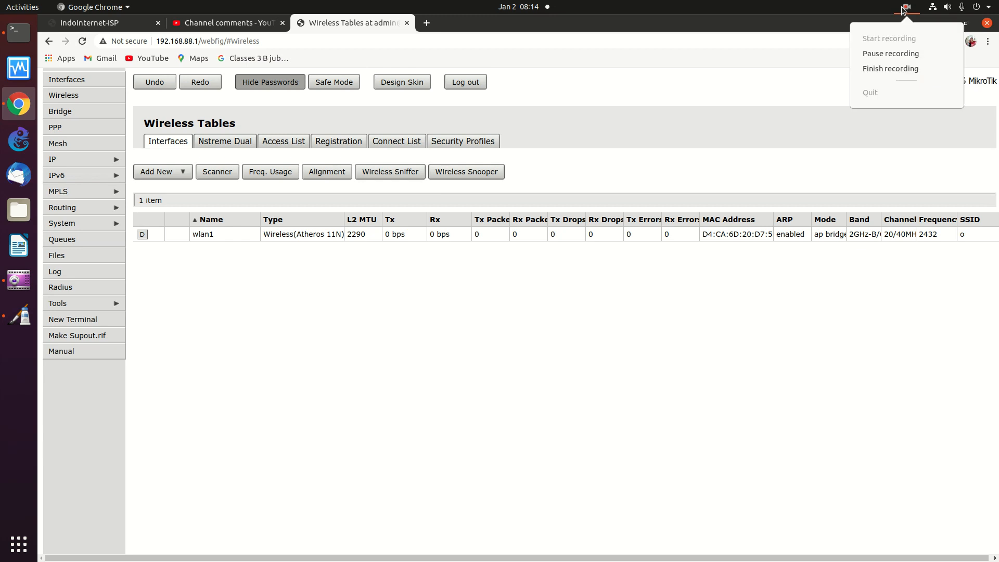